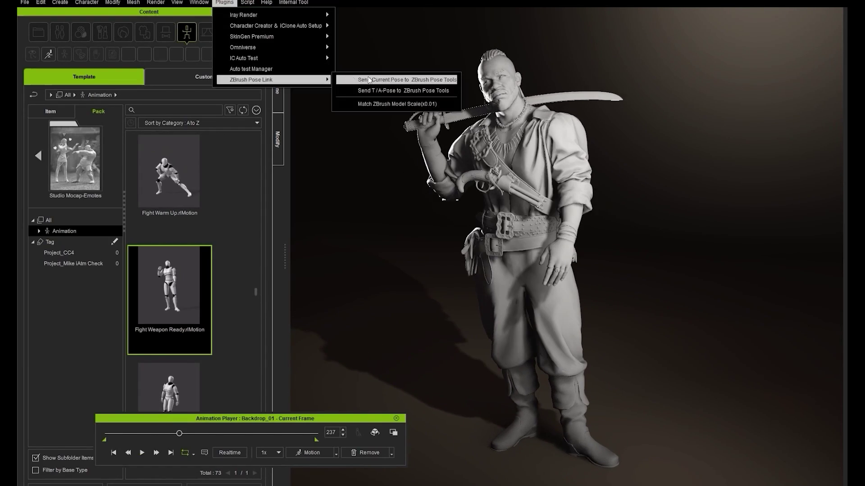
- Send the pirate's current pose to ZBrush Pose Tools at several animation frames, pausing playback for the last one
{"action": "left_click", "coordinate": [369, 80]}
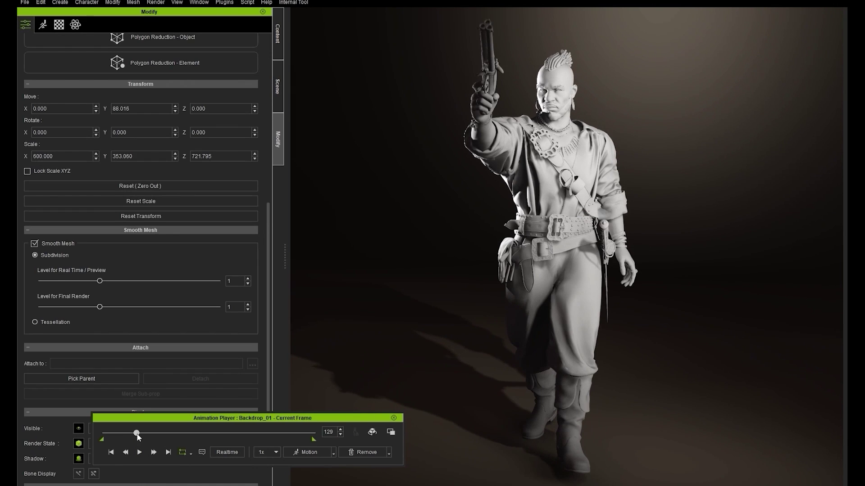
{"action": "left_click", "coordinate": [224, 2]}
{"action": "mouse_move", "coordinate": [279, 80]}
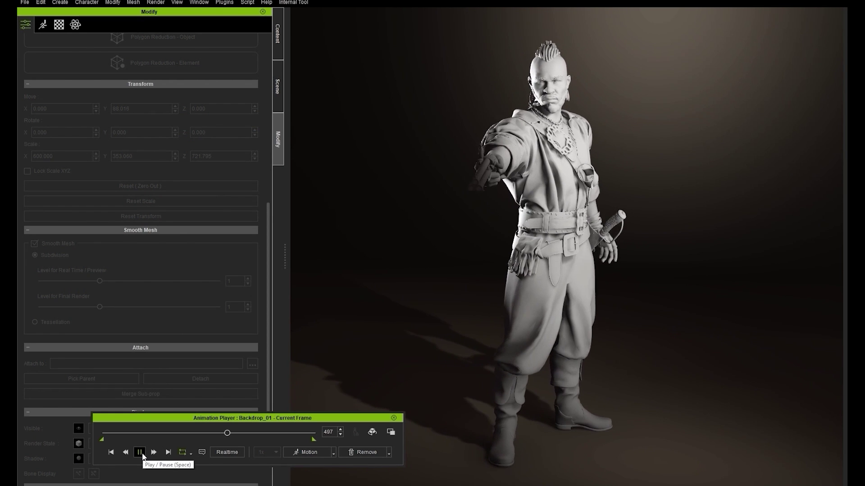
{"action": "left_click", "coordinate": [143, 452]}
{"action": "left_click", "coordinate": [224, 3]}
{"action": "mouse_move", "coordinate": [280, 81]}
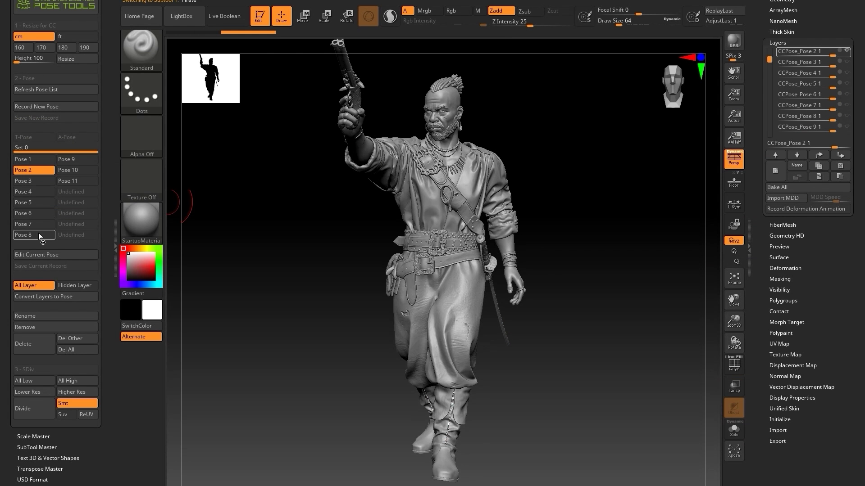
- Switch to ZBrush and show the stored poses Pose 8 and Pose 7 on the pirate model
{"action": "left_click", "coordinate": [39, 233]}
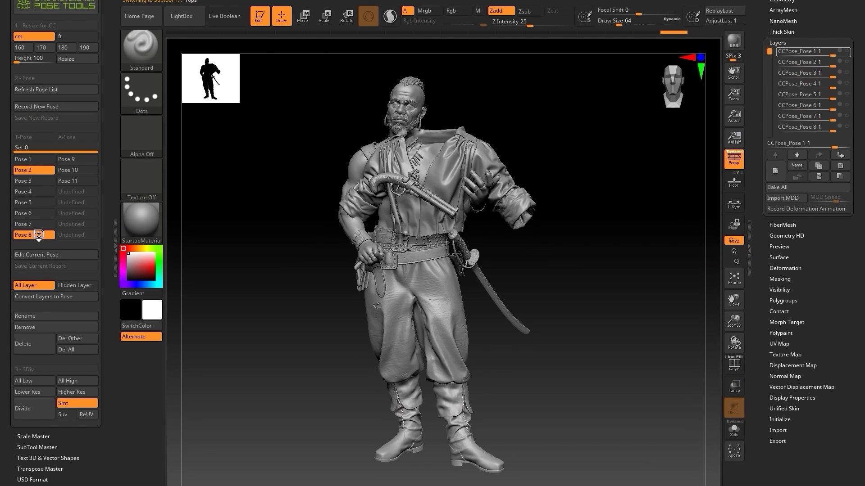
{"action": "left_click", "coordinate": [44, 224]}
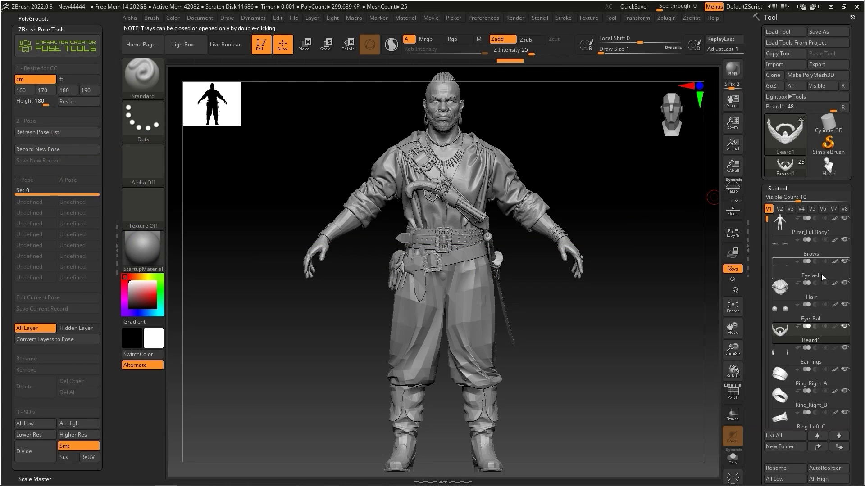
- Select the Pirat_FullBody subtool and set its subdivision level to 5
{"action": "mouse_move", "coordinate": [767, 220]}
{"action": "left_mouse_down"}
{"action": "mouse_move", "coordinate": [762, 310]}
{"action": "mouse_move", "coordinate": [761, 216]}
{"action": "left_mouse_up"}
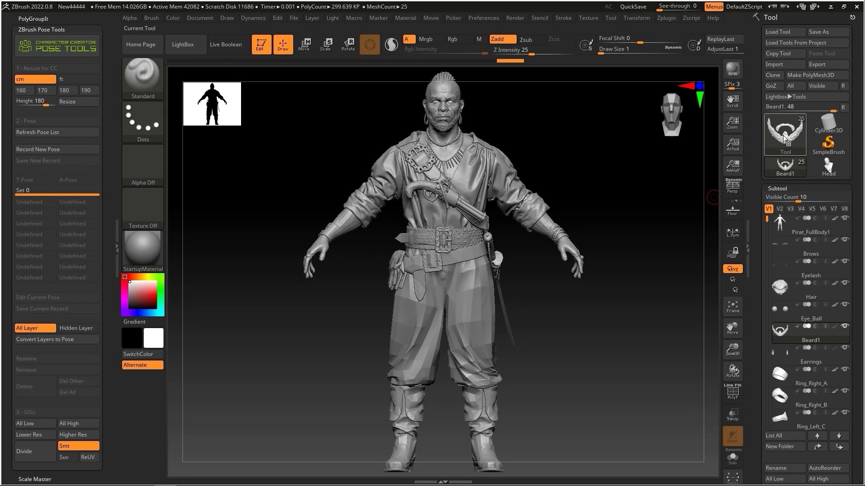
{"action": "mouse_move", "coordinate": [783, 135]}
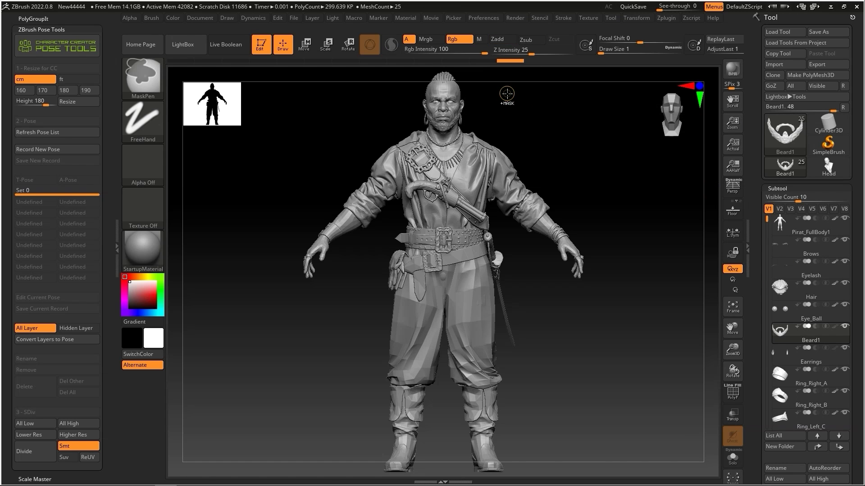
{"action": "mouse_move", "coordinate": [507, 93]}
{"action": "right_mouse_down", "text": "ctrl"}
{"action": "mouse_move", "coordinate": [571, 149]}
{"action": "mouse_move", "coordinate": [592, 342]}
{"action": "mouse_move", "coordinate": [569, 263]}
{"action": "mouse_move", "coordinate": [584, 282]}
{"action": "right_mouse_up", "text": "ctrl"}
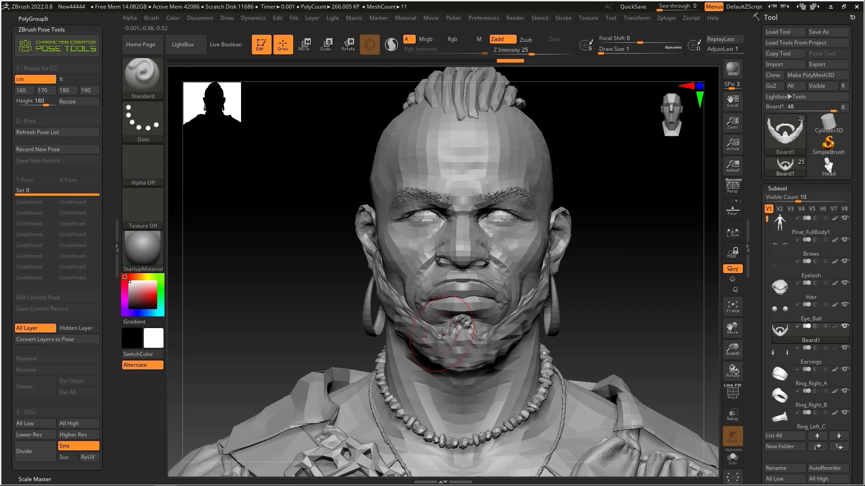
{"action": "left_click", "coordinate": [780, 223]}
{"action": "left_click", "coordinate": [777, 189]}
{"action": "left_click_drag", "start_coordinate": [775, 198], "coordinate": [773, 169]}
{"action": "left_click", "coordinate": [780, 123]}
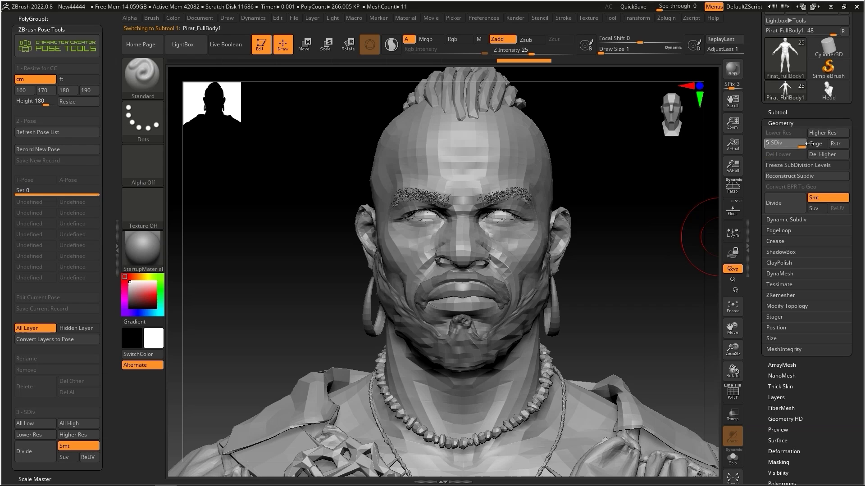
{"action": "left_click_drag", "start_coordinate": [771, 143], "coordinate": [801, 146]}
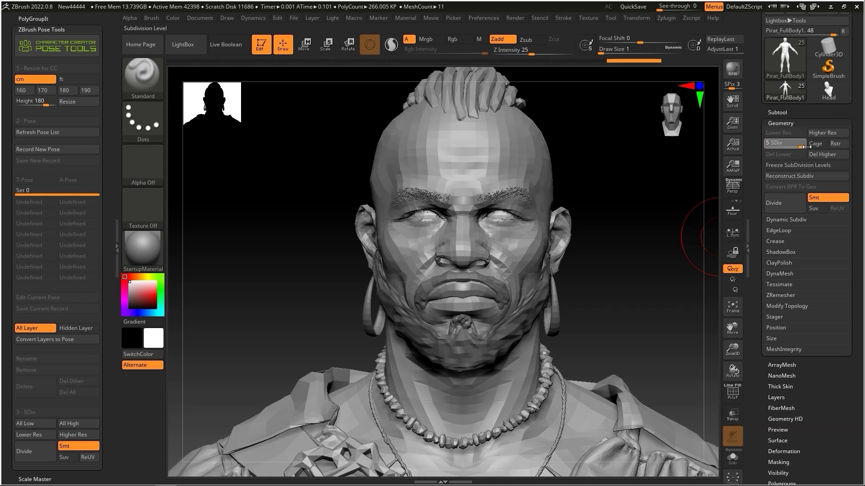
- Select the Beard1 subtool and inspect its topology with the polyframe display
{"action": "left_click", "coordinate": [780, 114]}
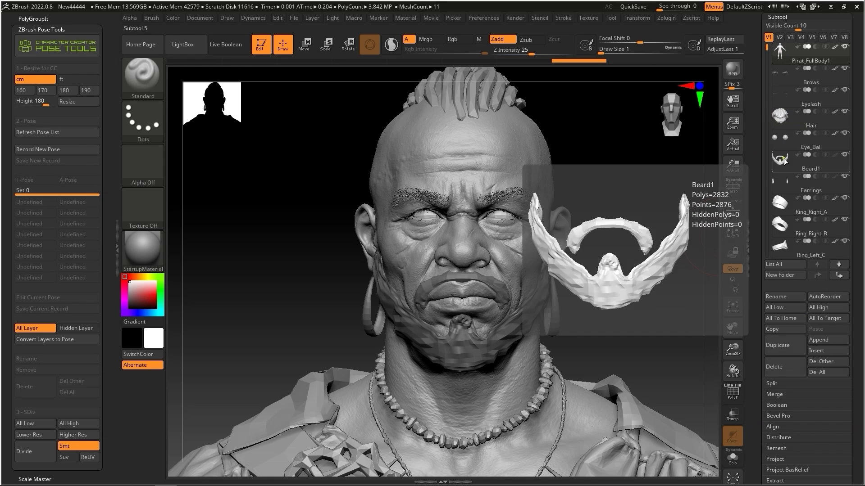
{"action": "left_click", "coordinate": [782, 161]}
{"action": "left_click", "coordinate": [776, 18]}
{"action": "left_click", "coordinate": [773, 28]}
{"action": "mouse_move", "coordinate": [770, 47]}
{"action": "left_mouse_down"}
{"action": "mouse_move", "coordinate": [807, 53]}
{"action": "mouse_move", "coordinate": [767, 48]}
{"action": "left_mouse_up"}
{"action": "left_click", "coordinate": [731, 393]}
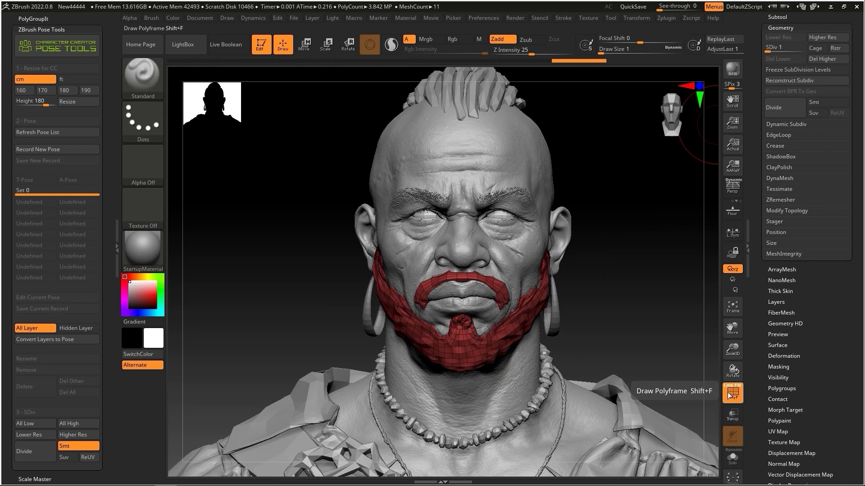
{"action": "left_click", "coordinate": [731, 392]}
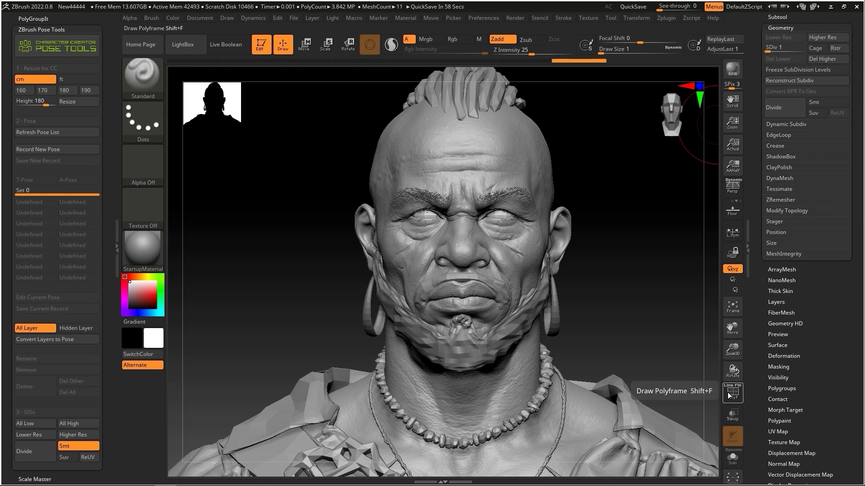
- Raise all subtools to their highest subdivision level, and return them all to the lowest level
{"action": "left_click", "coordinate": [79, 424]}
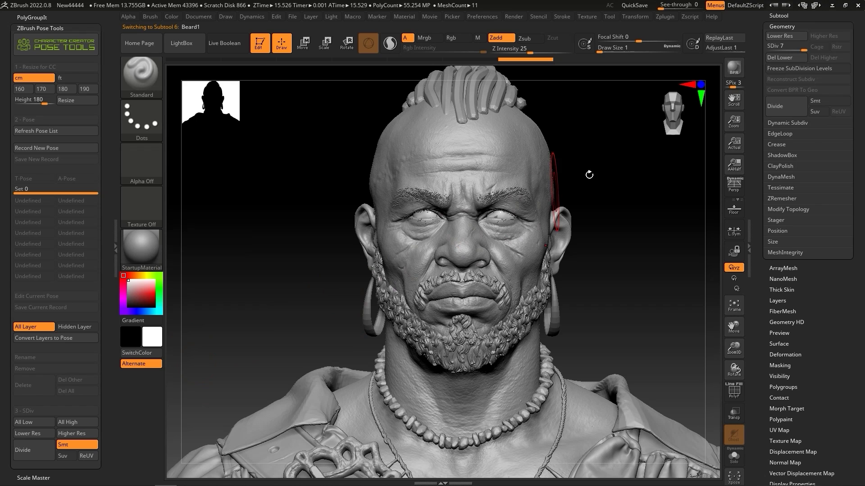
{"action": "left_click", "coordinate": [778, 15]}
{"action": "left_click_drag", "start_coordinate": [762, 34], "coordinate": [758, 193]}
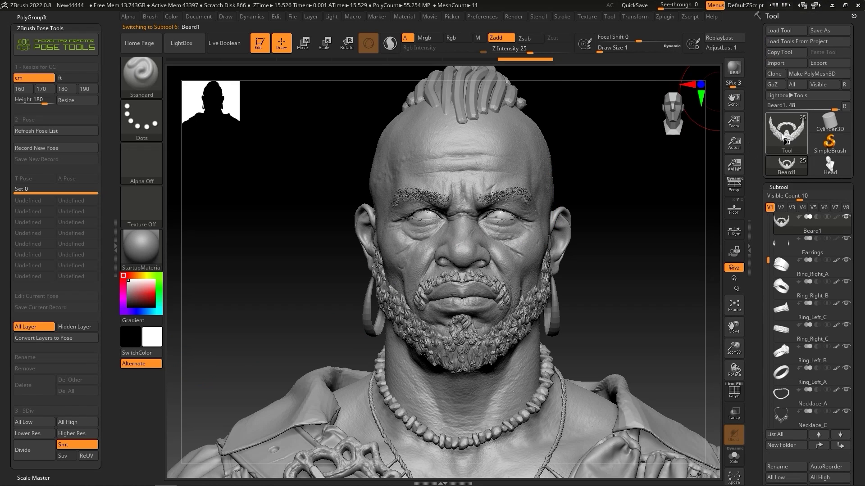
{"action": "mouse_move", "coordinate": [783, 135]}
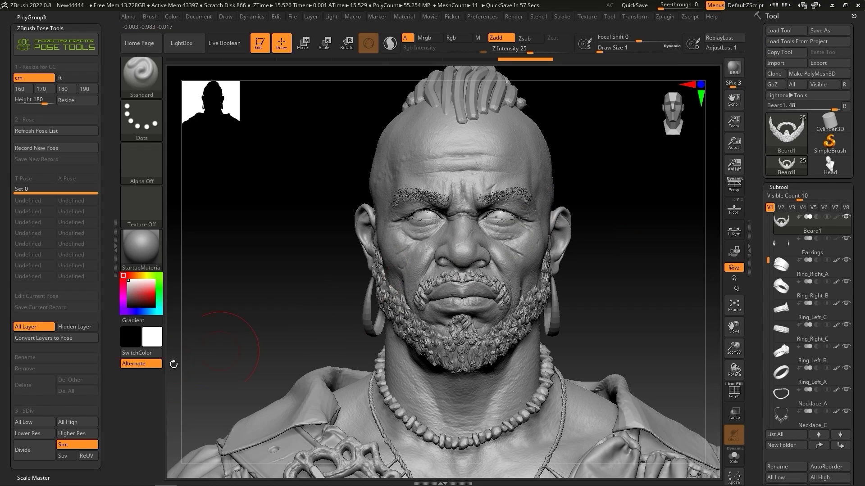
{"action": "left_click", "coordinate": [27, 422]}
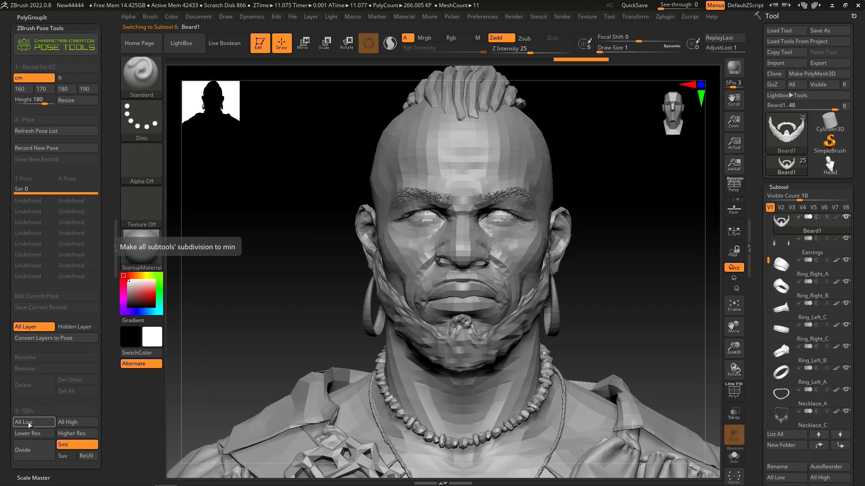
{"action": "mouse_move", "coordinate": [796, 134]}
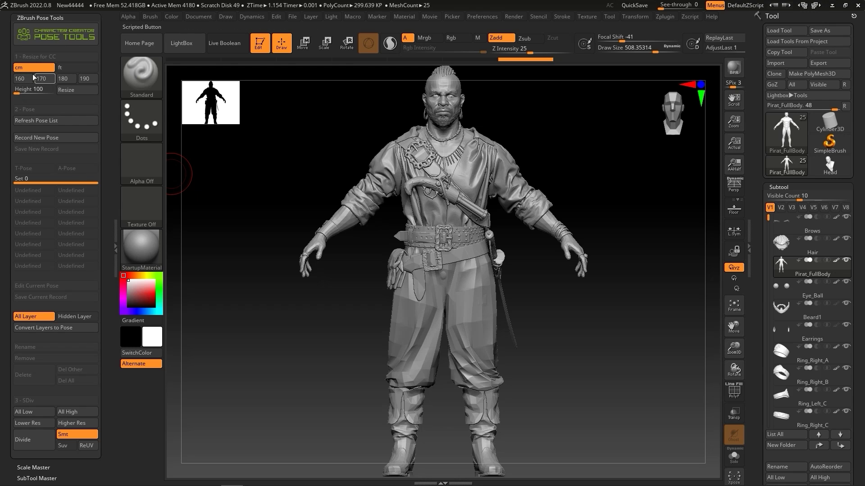
- Try the available height units and presets for the model, settling on centimetres and a height of 180
{"action": "left_click", "coordinate": [68, 68]}
{"action": "left_click", "coordinate": [40, 68]}
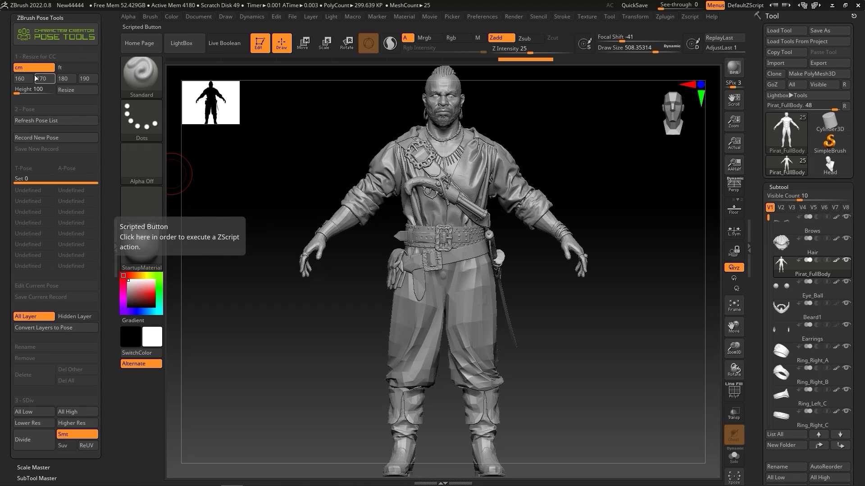
{"action": "left_click", "coordinate": [27, 80]}
{"action": "left_click", "coordinate": [44, 79]}
{"action": "left_click", "coordinate": [74, 77]}
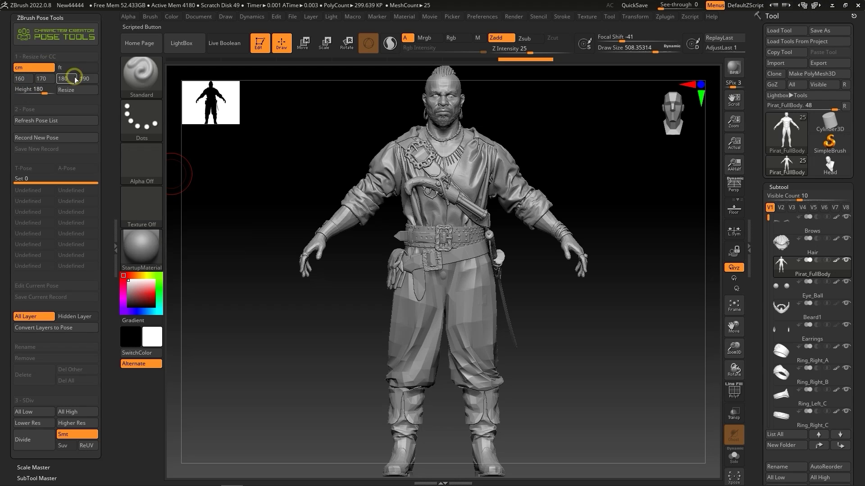
{"action": "left_click", "coordinate": [95, 77]}
{"action": "left_click_drag", "start_coordinate": [44, 92], "coordinate": [27, 95]}
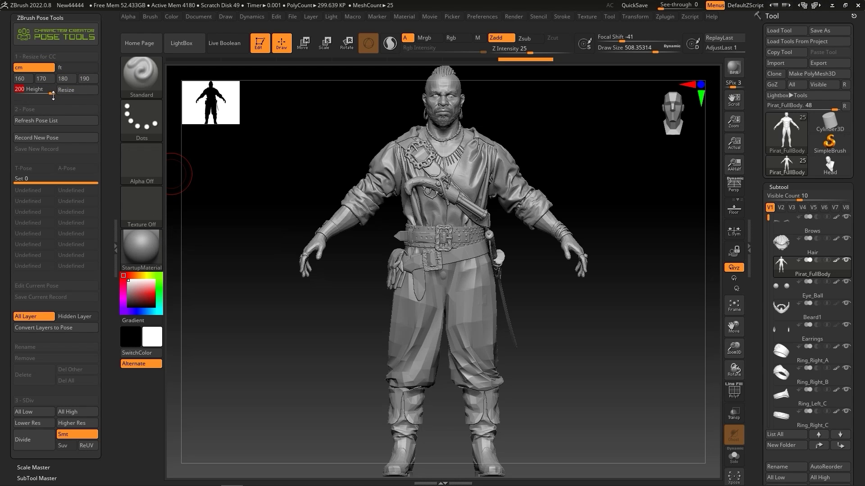
{"action": "left_click", "coordinate": [66, 80]}
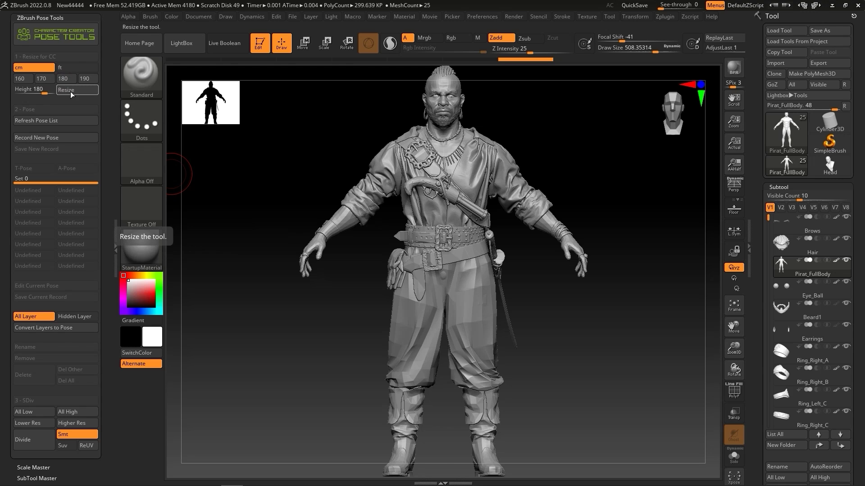
- Check the layer list of the Pirat_FullBody subtool for existing layers
{"action": "left_click", "coordinate": [784, 186]}
{"action": "left_click", "coordinate": [780, 173]}
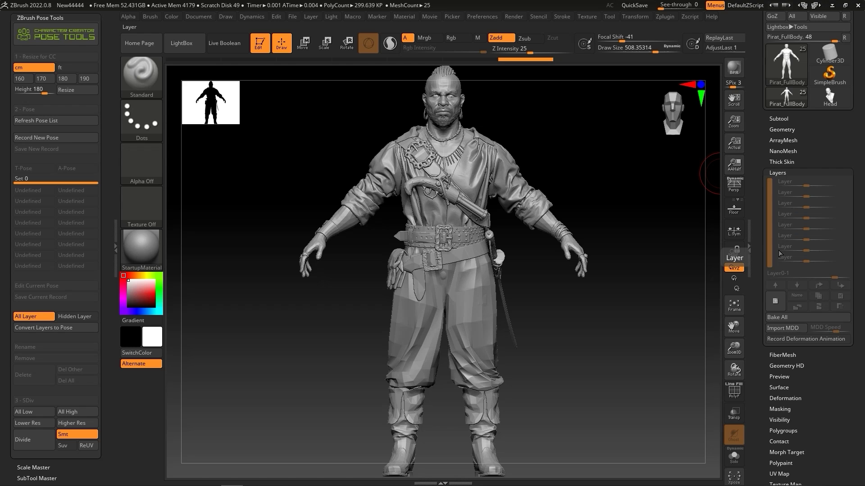
{"action": "left_click", "coordinate": [782, 174]}
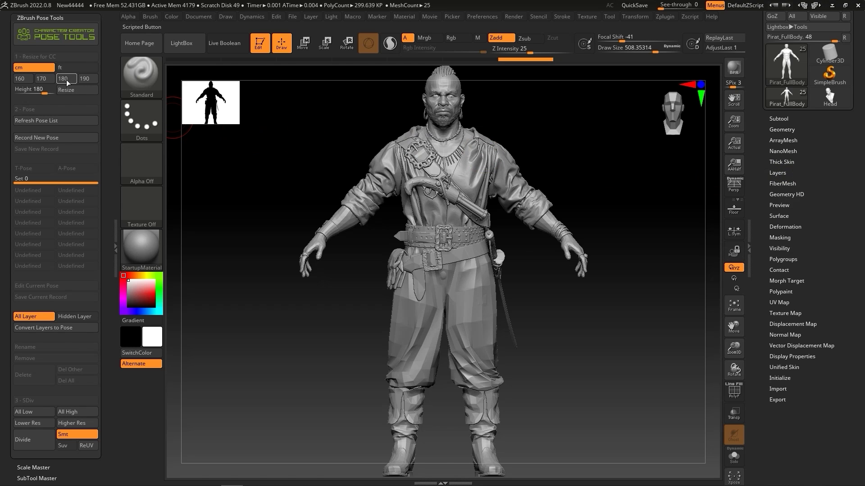
- Resize the pirate to 180 cm and reduce the brush draw size to about 56
{"action": "left_click", "coordinate": [81, 93]}
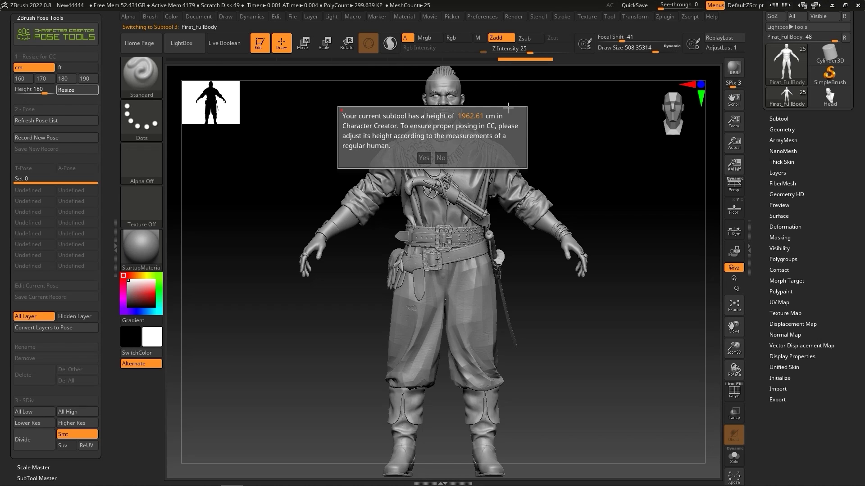
{"action": "left_click", "coordinate": [424, 157]}
{"action": "left_click", "coordinate": [743, 308]}
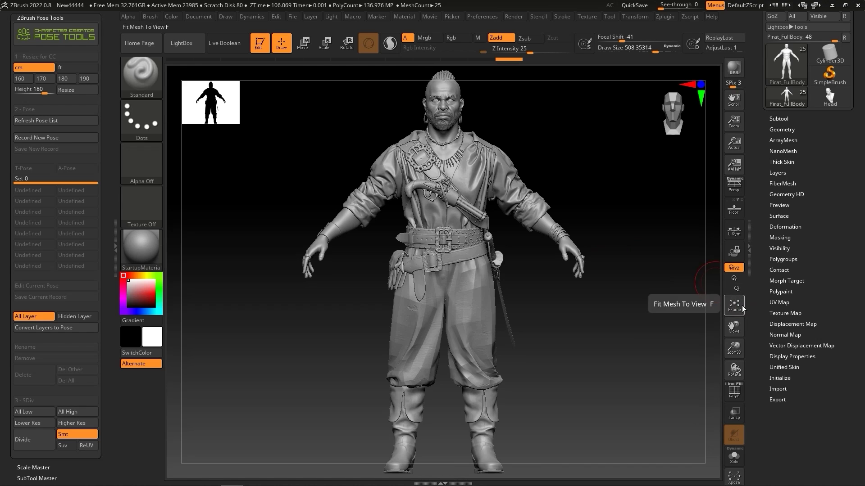
{"action": "key", "text": "space"}
{"action": "left_click_drag", "start_coordinate": [525, 258], "coordinate": [486, 239]}
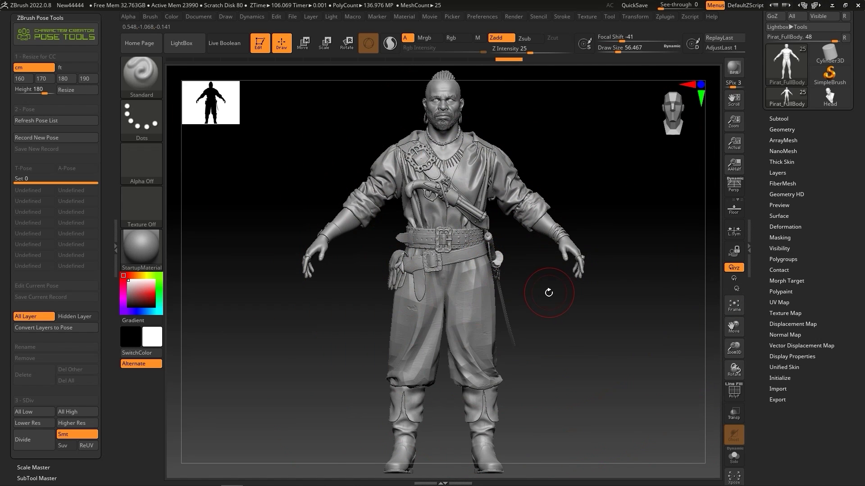
- Send all subtools to Character Creator through GoZ, using the Create Prop action template with all props merged
{"action": "left_click_drag", "start_coordinate": [762, 92], "coordinate": [758, 192]}
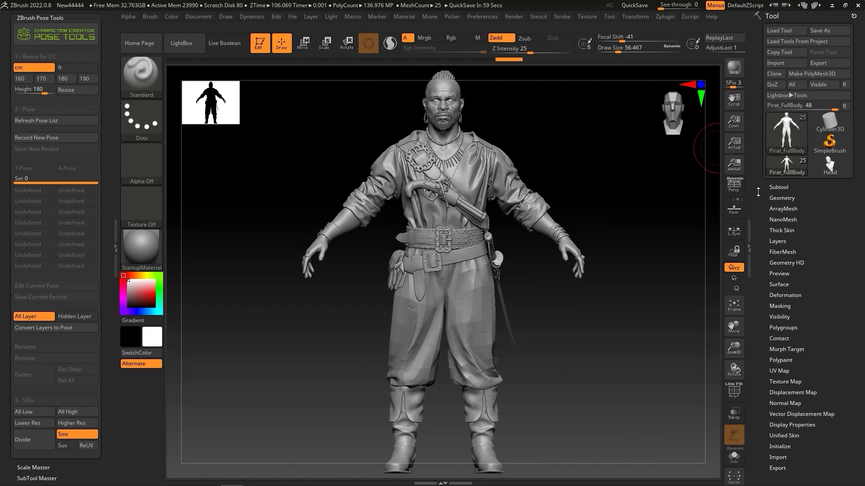
{"action": "left_click", "coordinate": [791, 88]}
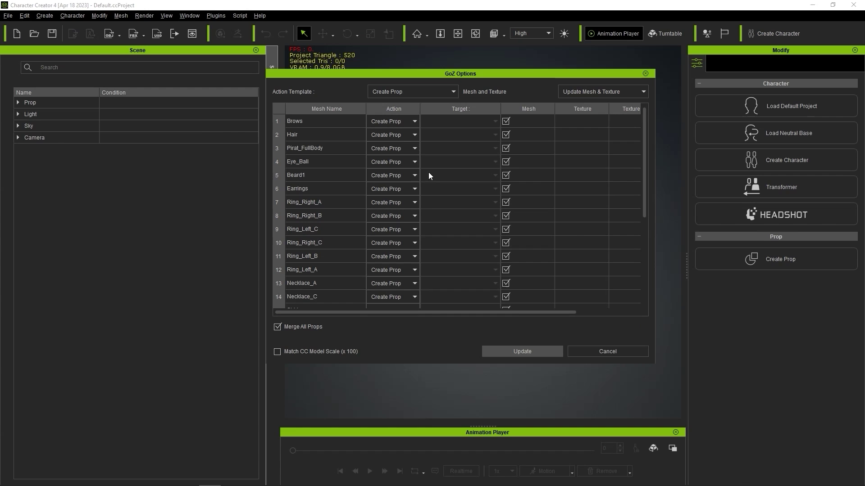
{"action": "left_click_drag", "start_coordinate": [647, 165], "coordinate": [637, 144]}
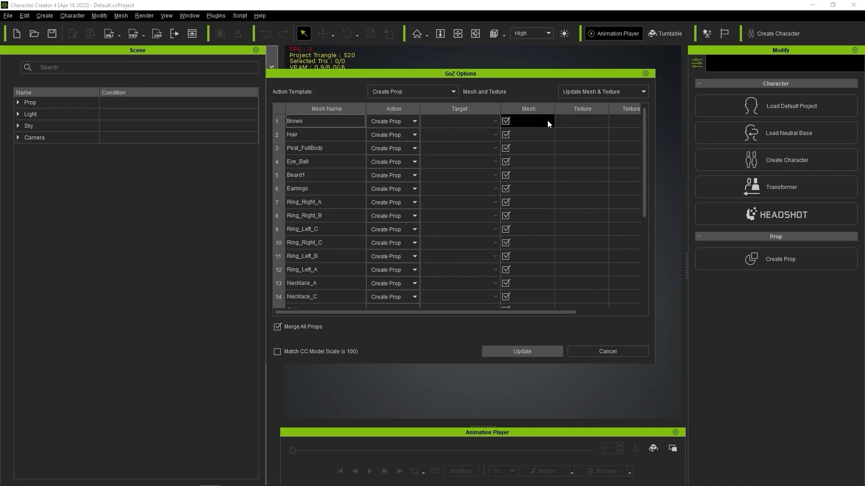
{"action": "left_click", "coordinate": [441, 94]}
{"action": "left_click", "coordinate": [397, 102]}
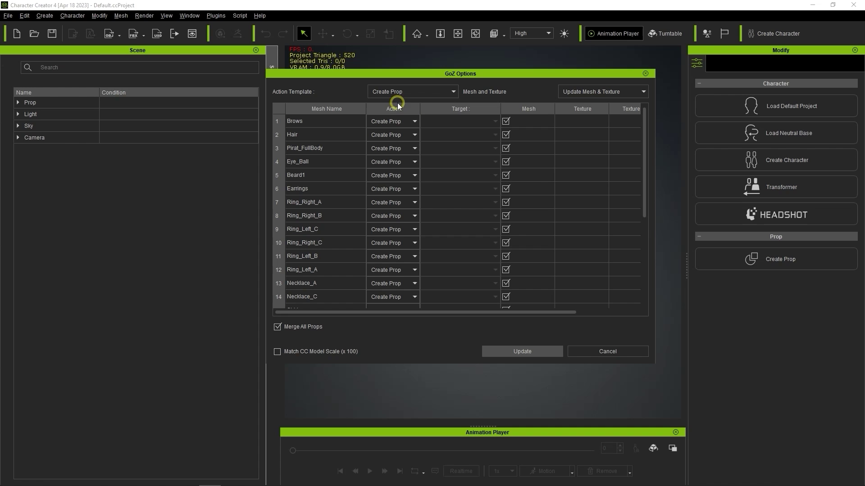
{"action": "left_click", "coordinate": [539, 352]}
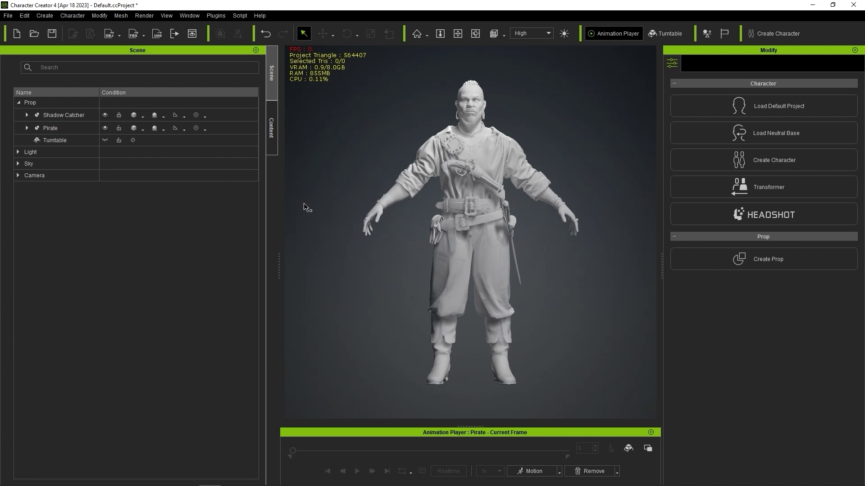
- Select the Pirate prop, expand its list of meshes and start AccuRIG on it
{"action": "left_click", "coordinate": [84, 127]}
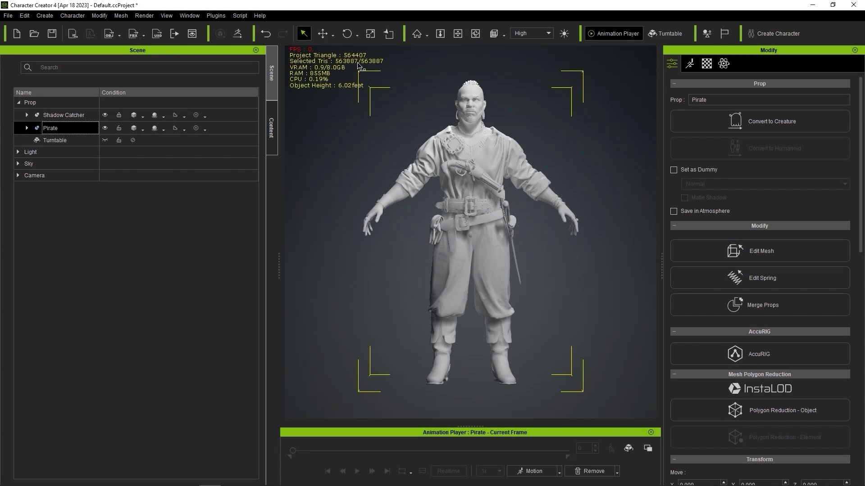
{"action": "left_click", "coordinate": [27, 128]}
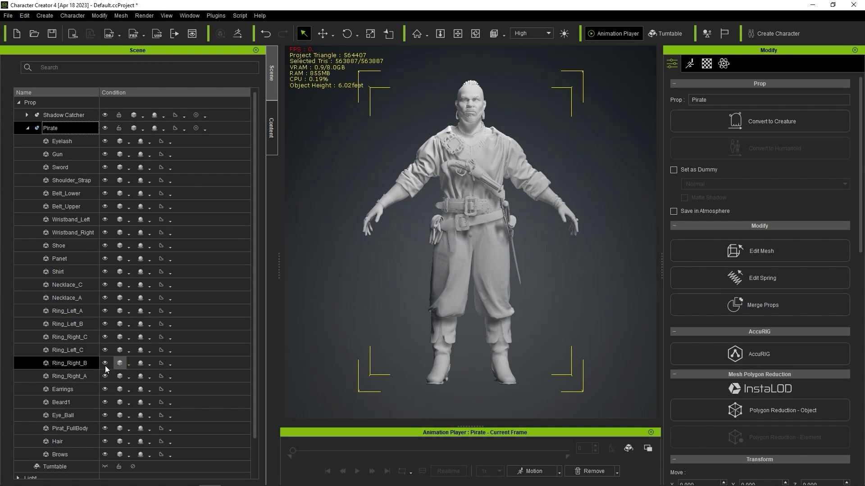
{"action": "left_click", "coordinate": [777, 358]}
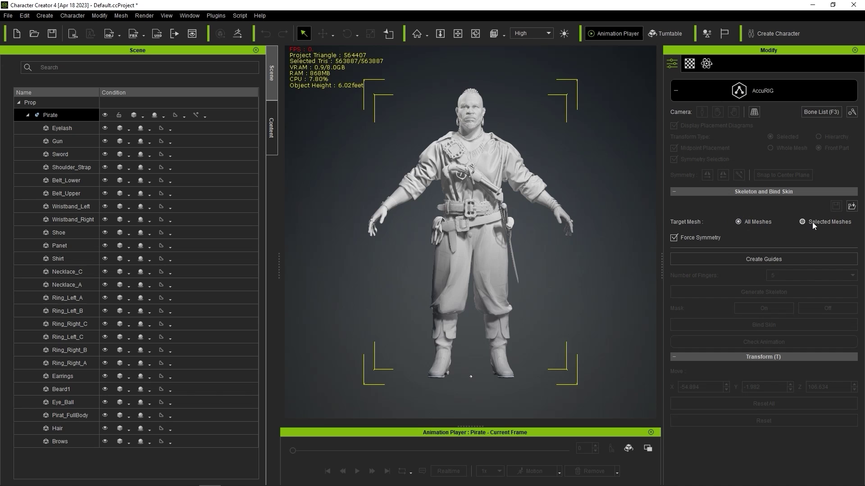
- Hide all Pirate meshes except Pirat_FullBody and create AccuRIG guides with Selected Meshes as the target
{"action": "left_click", "coordinate": [104, 115]}
{"action": "left_click", "coordinate": [85, 415]}
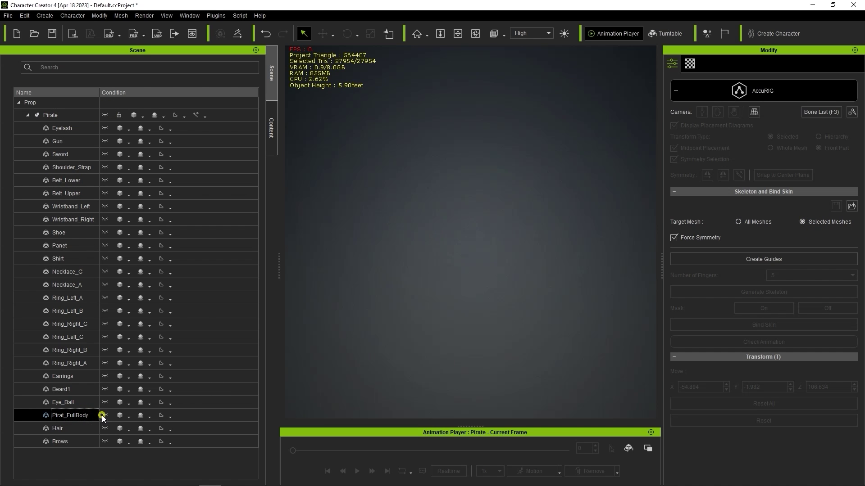
{"action": "left_click", "coordinate": [103, 415]}
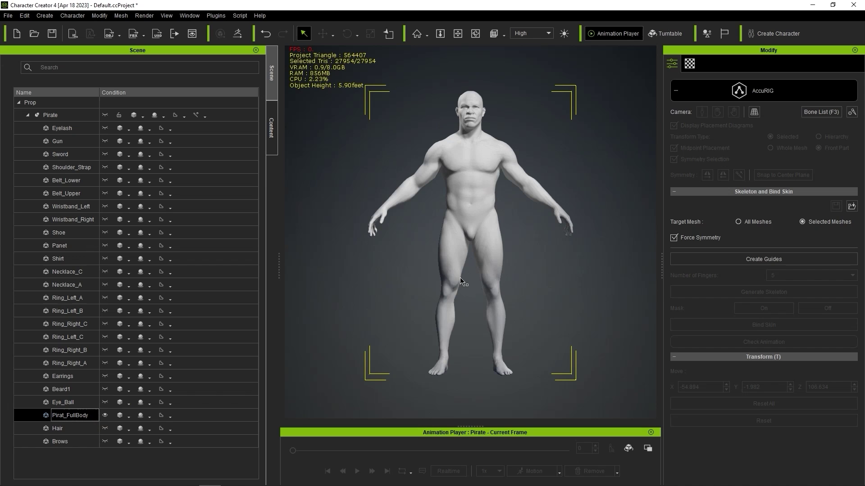
{"action": "left_click", "coordinate": [812, 220]}
{"action": "left_click", "coordinate": [779, 261]}
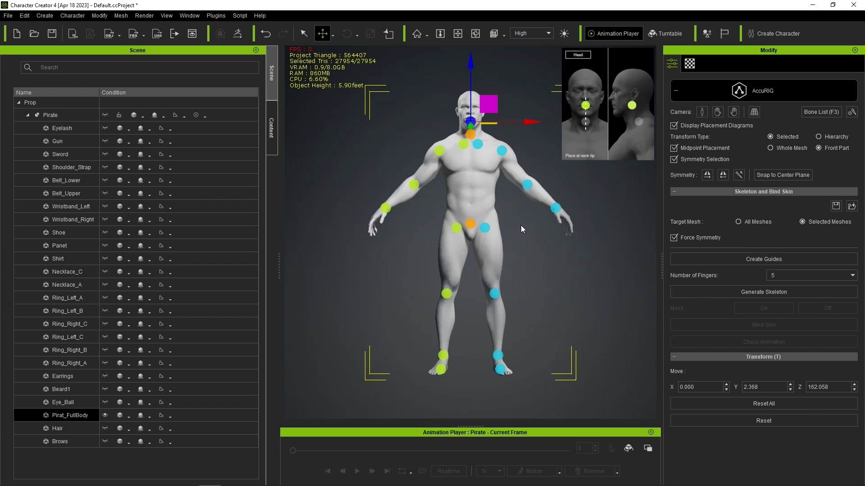
- Inspect the placement of the clavicle, elbow, pelvis, knee and ankle guides against their placement diagrams
{"action": "left_click", "coordinate": [478, 144]}
{"action": "left_click", "coordinate": [527, 184]}
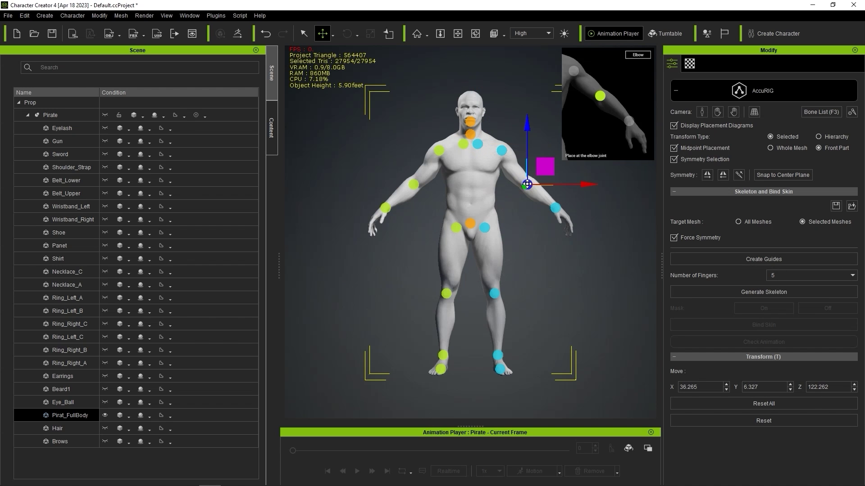
{"action": "left_click", "coordinate": [470, 223]}
{"action": "left_click", "coordinate": [494, 292]}
{"action": "left_click", "coordinate": [497, 355]}
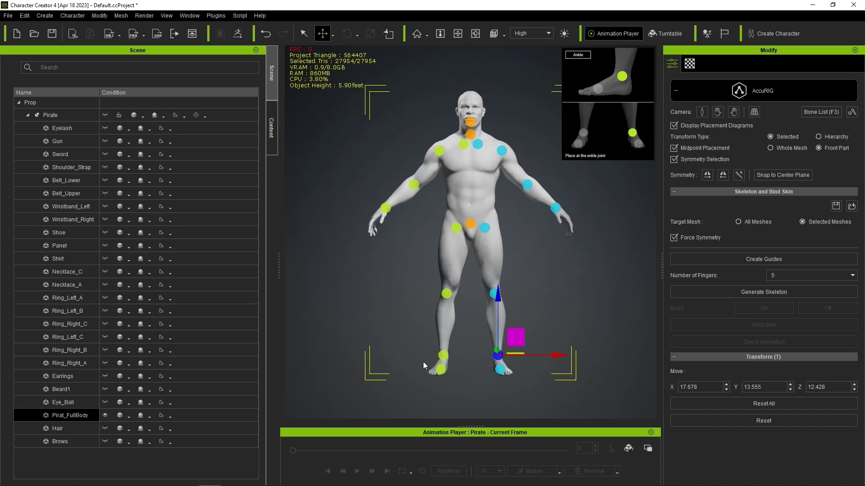
- Display the Pirat_FullBody mesh as Wireframe on Shaded and frame the upper body
{"action": "left_click", "coordinate": [128, 417]}
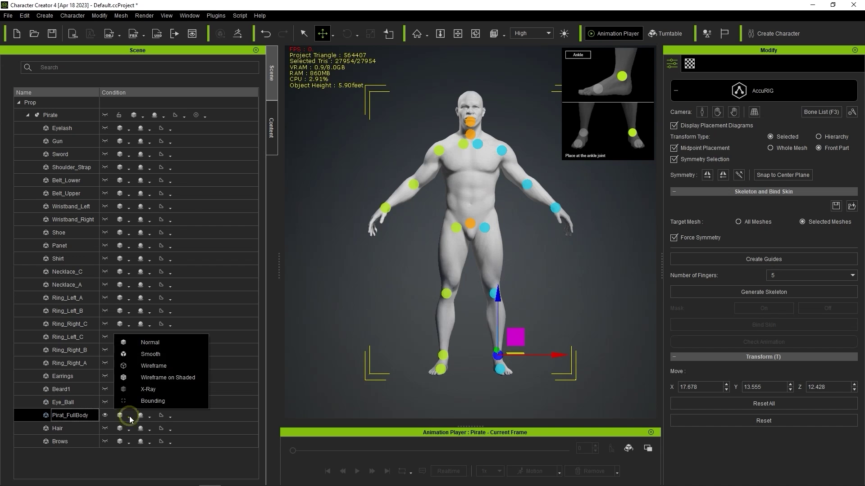
{"action": "left_click", "coordinate": [201, 380]}
{"action": "scroll", "coordinate": [530, 81], "scroll_direction": "up", "scroll_amount": 5}
{"action": "middle_click_drag", "start_coordinate": [530, 80], "coordinate": [531, 218]}
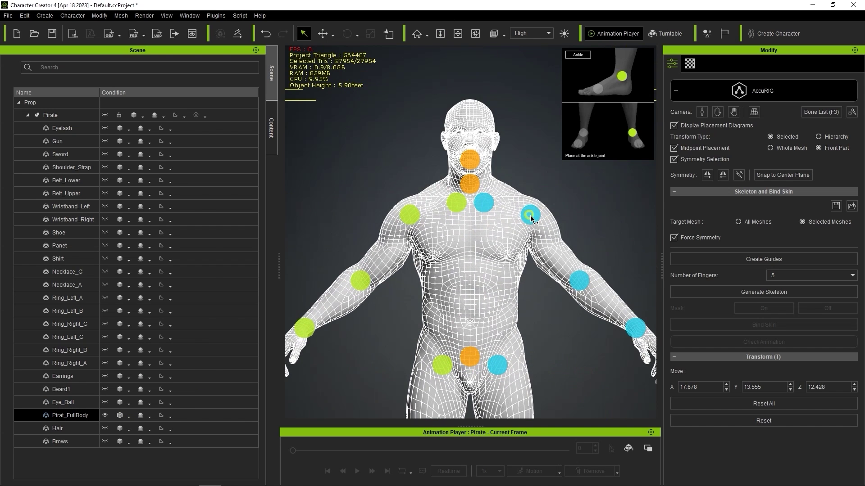
- Reposition the shoulder, clavicle and knee guides so they sit at the body's actual joints
{"action": "left_click", "coordinate": [530, 219]}
{"action": "scroll", "coordinate": [531, 219], "scroll_direction": "up", "scroll_amount": 3}
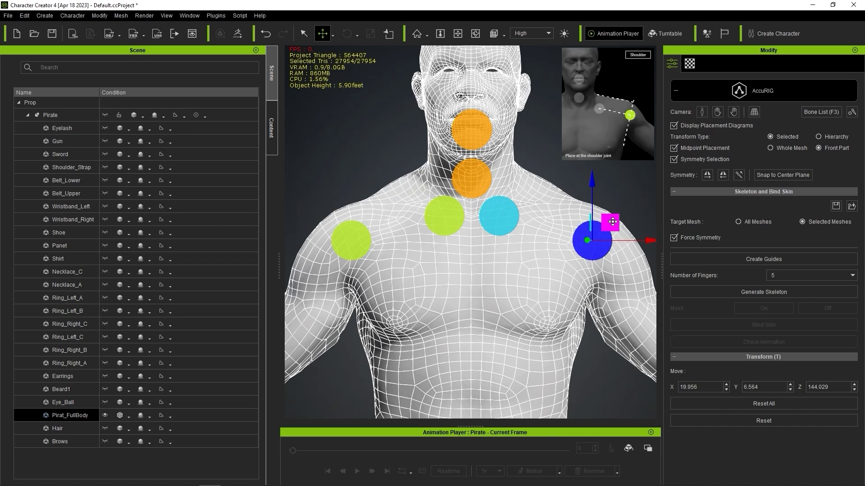
{"action": "mouse_move", "coordinate": [613, 222]}
{"action": "left_mouse_down"}
{"action": "mouse_move", "coordinate": [583, 236]}
{"action": "mouse_move", "coordinate": [610, 222]}
{"action": "left_mouse_up"}
{"action": "left_click", "coordinate": [509, 223]}
{"action": "left_click_drag", "start_coordinate": [525, 198], "coordinate": [542, 195]}
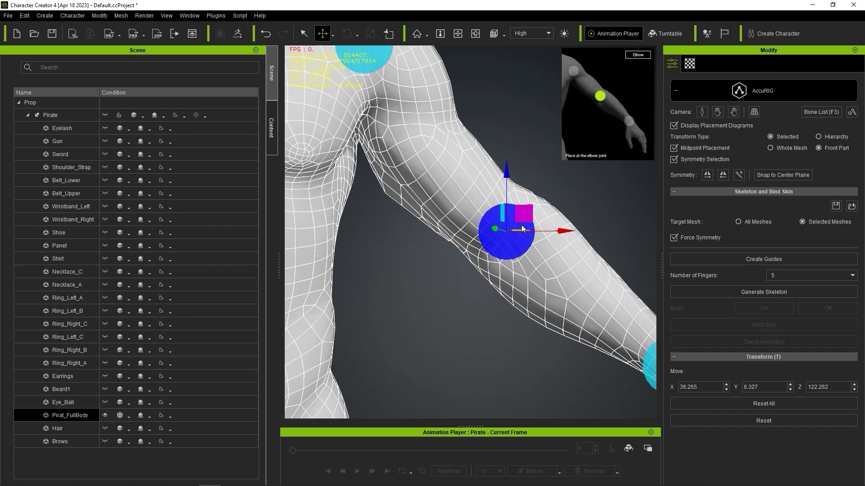
{"action": "mouse_move", "coordinate": [523, 214]}
{"action": "left_mouse_down"}
{"action": "mouse_move", "coordinate": [588, 182]}
{"action": "mouse_move", "coordinate": [531, 217]}
{"action": "mouse_move", "coordinate": [519, 210]}
{"action": "left_mouse_up"}
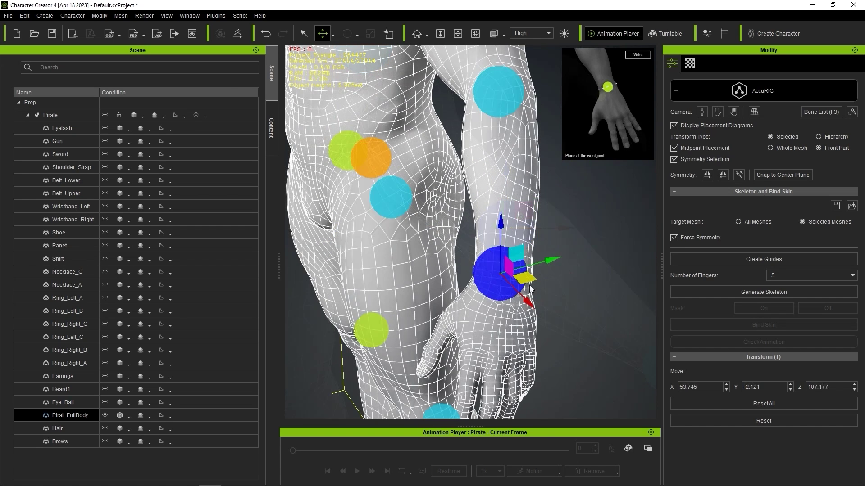
{"action": "left_click_drag", "start_coordinate": [525, 283], "coordinate": [531, 287]}
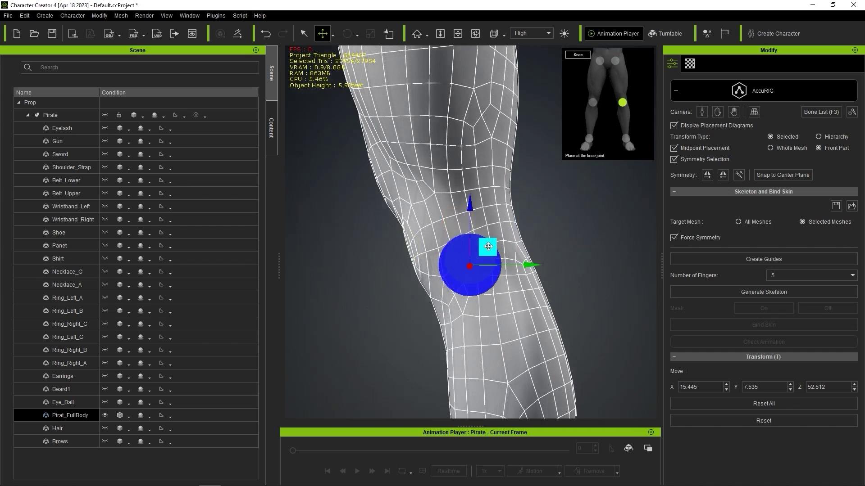
{"action": "left_click_drag", "start_coordinate": [488, 247], "coordinate": [488, 216]}
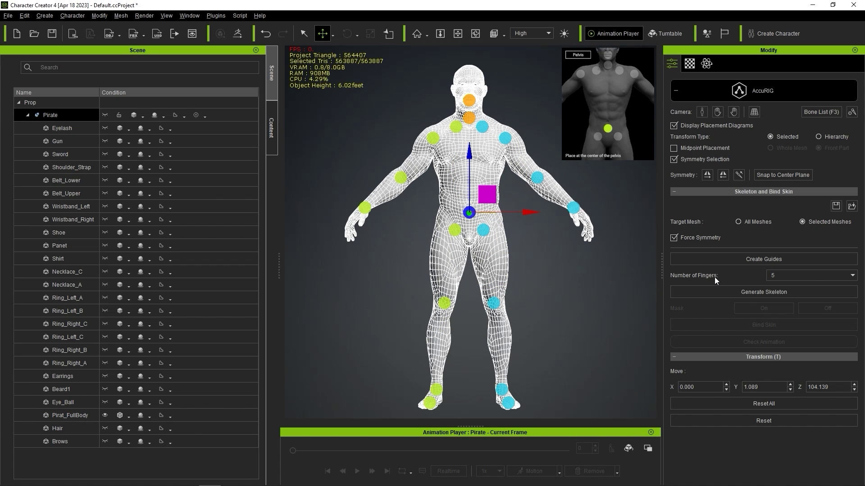
- Set the number of fingers to 5 and generate the skeleton from the guides
{"action": "left_click", "coordinate": [811, 275]}
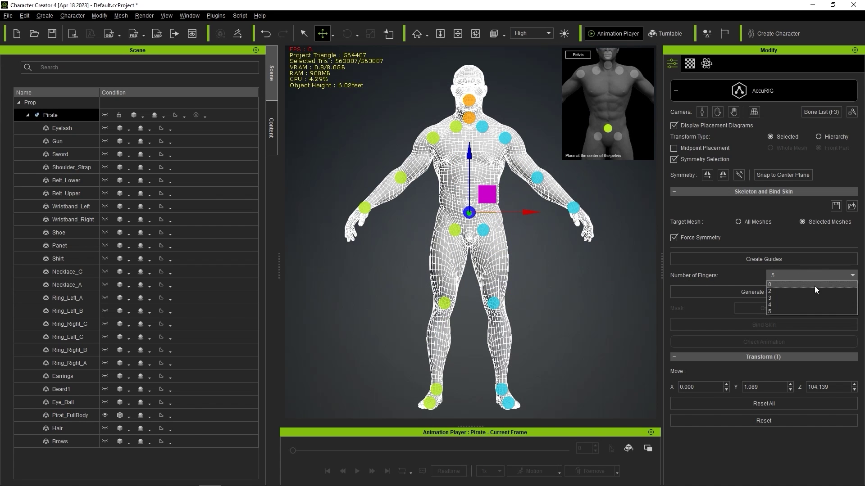
{"action": "left_click", "coordinate": [814, 311]}
{"action": "left_click", "coordinate": [742, 294]}
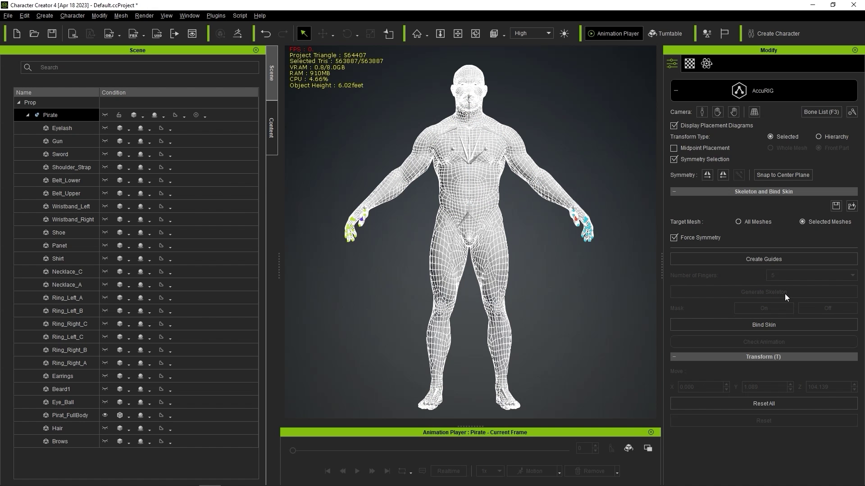
- Change the bone gizmo display color to black in the Gizmo Display Settings
{"action": "left_click", "coordinate": [851, 112]}
{"action": "left_click", "coordinate": [411, 214]}
{"action": "left_click_drag", "start_coordinate": [530, 185], "coordinate": [531, 244]}
{"action": "left_click", "coordinate": [482, 317]}
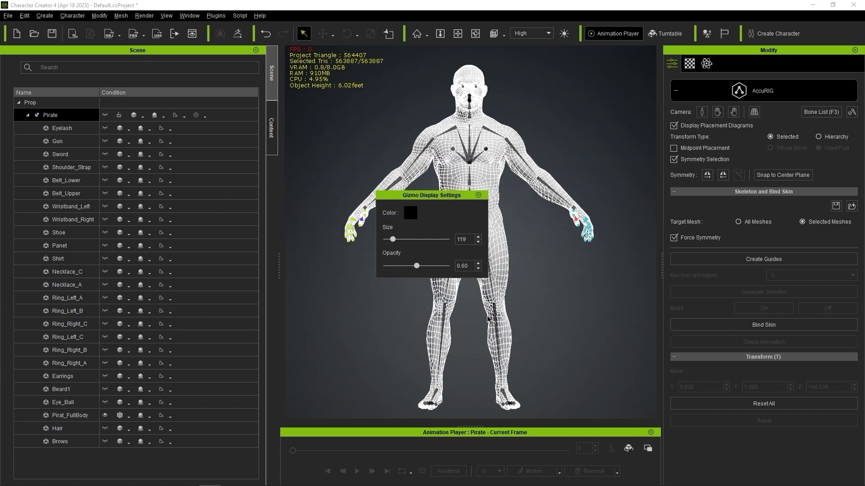
{"action": "left_click", "coordinate": [484, 195]}
- Adjust the spine and knee bones from the side so they are centred within the body mesh
{"action": "left_click", "coordinate": [471, 163]}
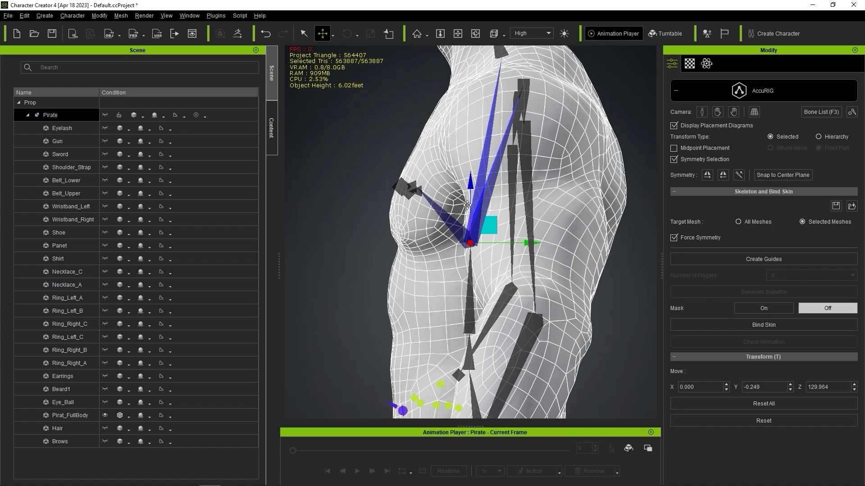
{"action": "left_click_drag", "start_coordinate": [523, 242], "coordinate": [562, 242]}
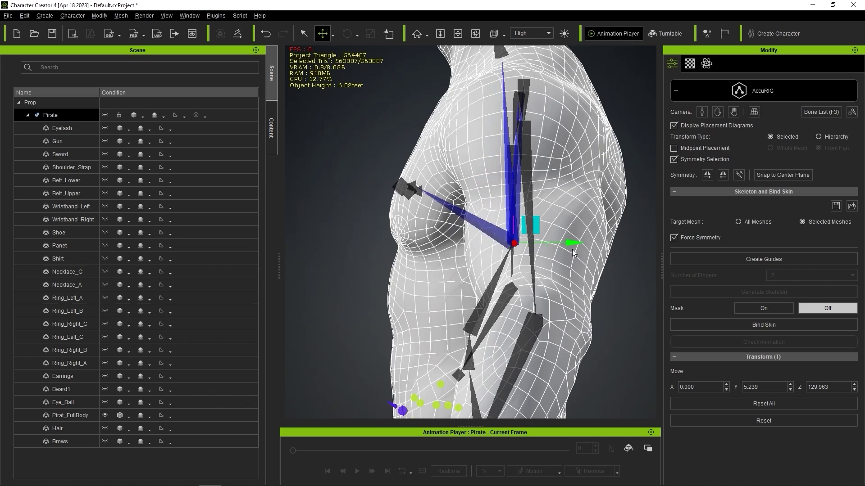
{"action": "left_click", "coordinate": [471, 328]}
{"action": "left_click_drag", "start_coordinate": [504, 231], "coordinate": [521, 232]}
{"action": "left_click", "coordinate": [471, 271]}
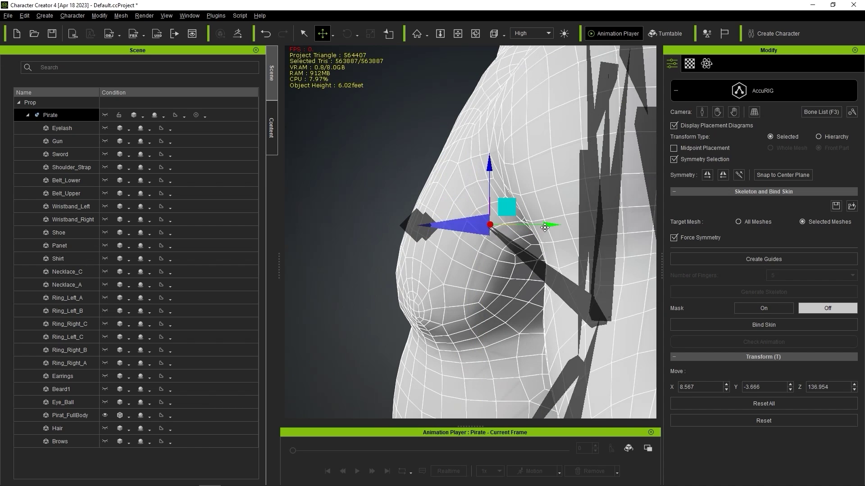
{"action": "left_click_drag", "start_coordinate": [545, 227], "coordinate": [547, 292]}
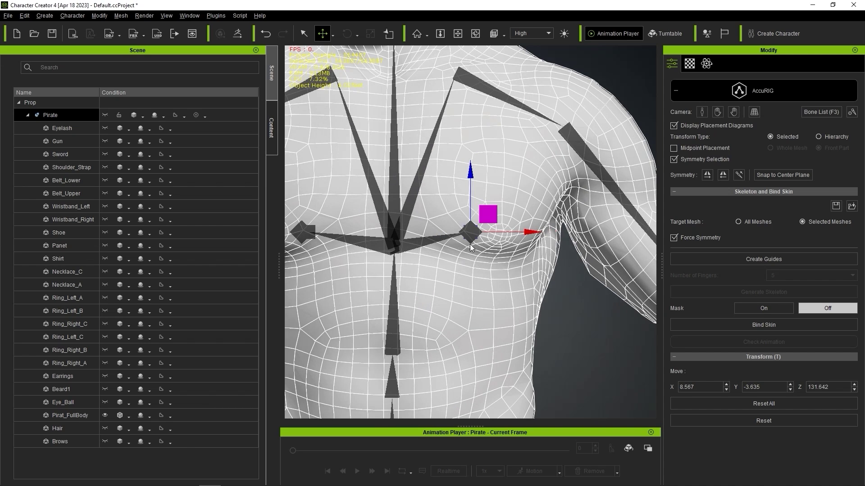
{"action": "left_click_drag", "start_coordinate": [470, 246], "coordinate": [498, 247]}
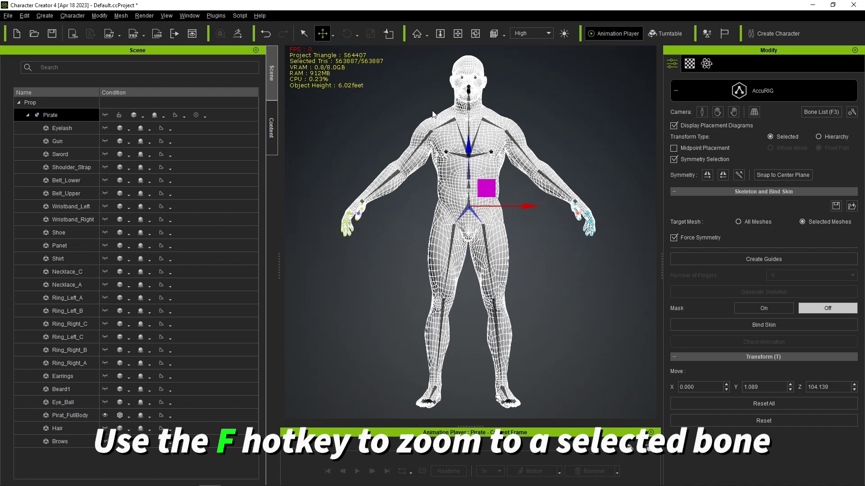
- Focus on the character's left hand and reposition the index finger's knuckle joint
{"action": "left_click", "coordinate": [587, 213]}
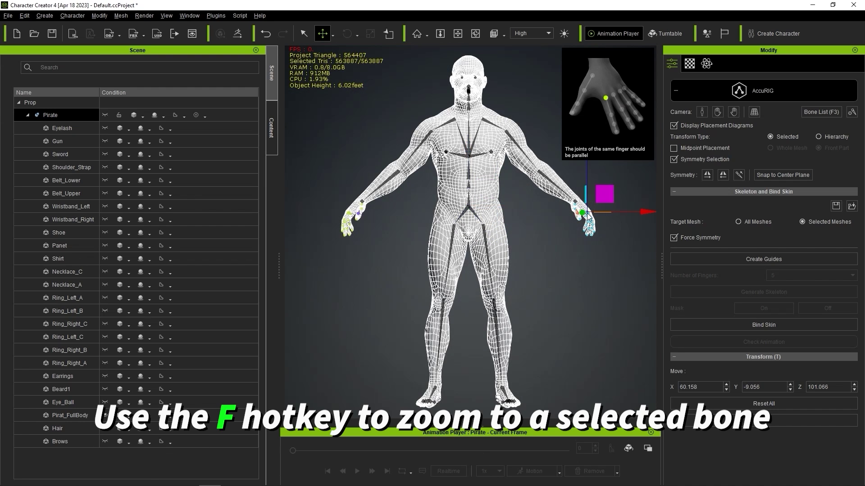
{"action": "key", "text": "f"}
{"action": "scroll", "coordinate": [401, 322], "scroll_direction": "up", "scroll_amount": 5}
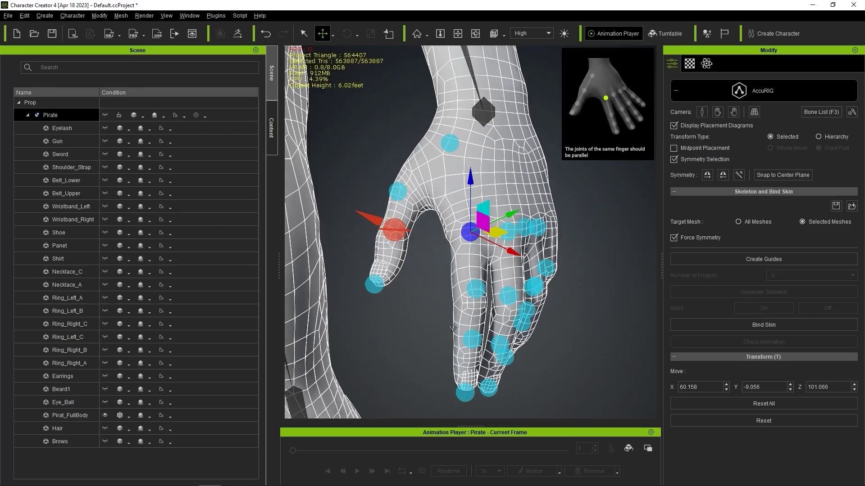
{"action": "right_click_drag", "start_coordinate": [591, 63], "coordinate": [509, 117]}
{"action": "left_click_drag", "start_coordinate": [466, 202], "coordinate": [461, 200]}
{"action": "left_click", "coordinate": [484, 234]}
{"action": "right_click_drag", "start_coordinate": [486, 239], "coordinate": [437, 235]}
- Align the index finger's middle and end joints with the finger mesh
{"action": "left_click", "coordinate": [430, 242]}
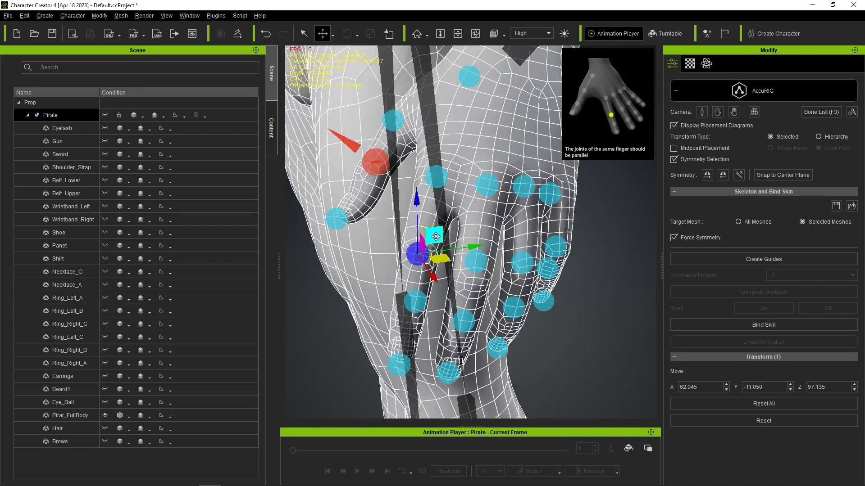
{"action": "left_click_drag", "start_coordinate": [435, 234], "coordinate": [433, 233]}
{"action": "right_click_drag", "start_coordinate": [434, 234], "coordinate": [436, 248]}
{"action": "left_click", "coordinate": [428, 247]}
{"action": "scroll", "coordinate": [432, 247], "scroll_direction": "up", "scroll_amount": 5}
{"action": "middle_click_drag", "start_coordinate": [396, 360], "coordinate": [421, 266]}
{"action": "left_click", "coordinate": [402, 279]}
{"action": "scroll", "coordinate": [424, 262], "scroll_direction": "down", "scroll_amount": 5}
- Reposition the remaining finger joints, from the middle finger's knuckle across to the little finger
{"action": "left_click", "coordinate": [415, 228]}
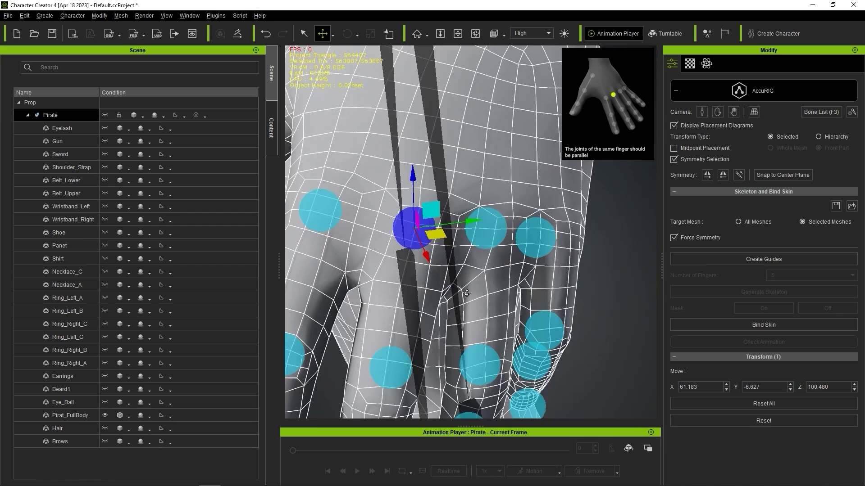
{"action": "scroll", "coordinate": [435, 236], "scroll_direction": "up", "scroll_amount": 5}
{"action": "left_click", "coordinate": [469, 232]}
{"action": "left_click_drag", "start_coordinate": [488, 214], "coordinate": [484, 220]}
{"action": "middle_click_drag", "start_coordinate": [454, 383], "coordinate": [476, 257]}
{"action": "left_click", "coordinate": [476, 239]}
{"action": "left_click_drag", "start_coordinate": [496, 220], "coordinate": [480, 261]}
{"action": "scroll", "coordinate": [480, 261], "scroll_direction": "down", "scroll_amount": 5}
{"action": "left_click", "coordinate": [573, 361]}
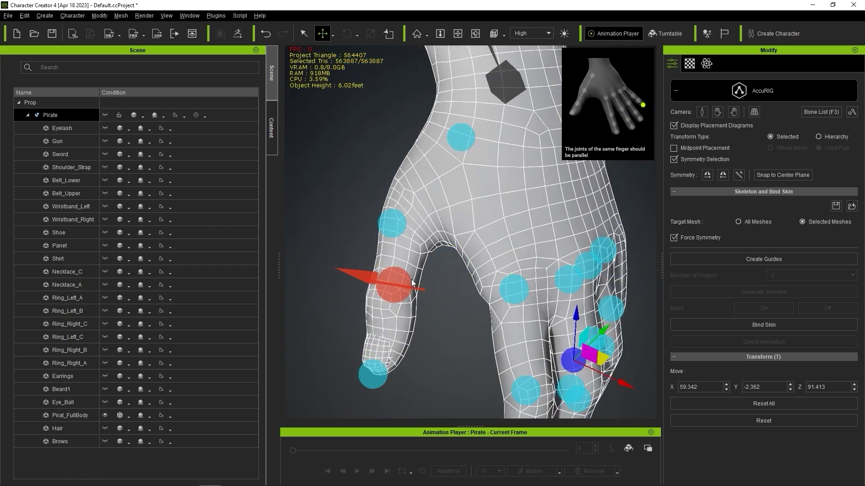
- Reposition the thumb's joints, including its base joint, to follow the thumb mesh
{"action": "left_click", "coordinate": [477, 350]}
{"action": "right_click_drag", "start_coordinate": [411, 279], "coordinate": [473, 275]}
{"action": "left_click", "coordinate": [450, 261]}
{"action": "left_click", "coordinate": [431, 232]}
{"action": "scroll", "coordinate": [433, 232], "scroll_direction": "down", "scroll_amount": 5}
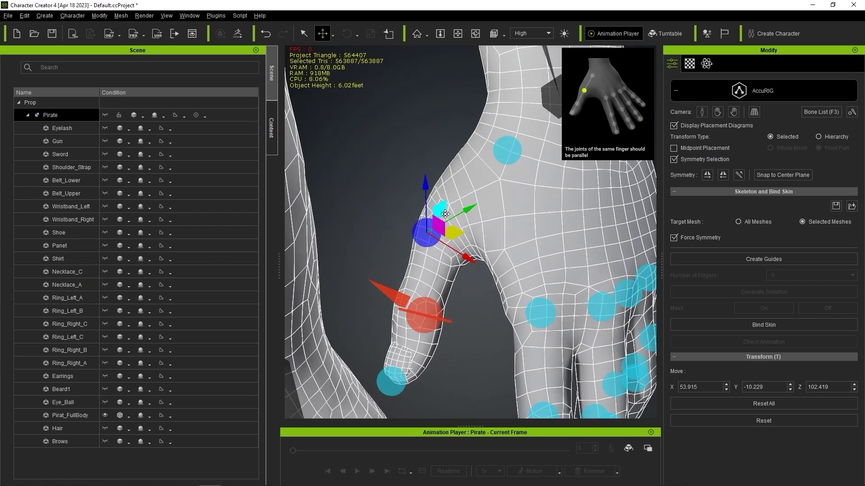
{"action": "left_click", "coordinate": [454, 222]}
{"action": "scroll", "coordinate": [474, 187], "scroll_direction": "up", "scroll_amount": 5}
{"action": "right_click_drag", "start_coordinate": [473, 188], "coordinate": [497, 150]}
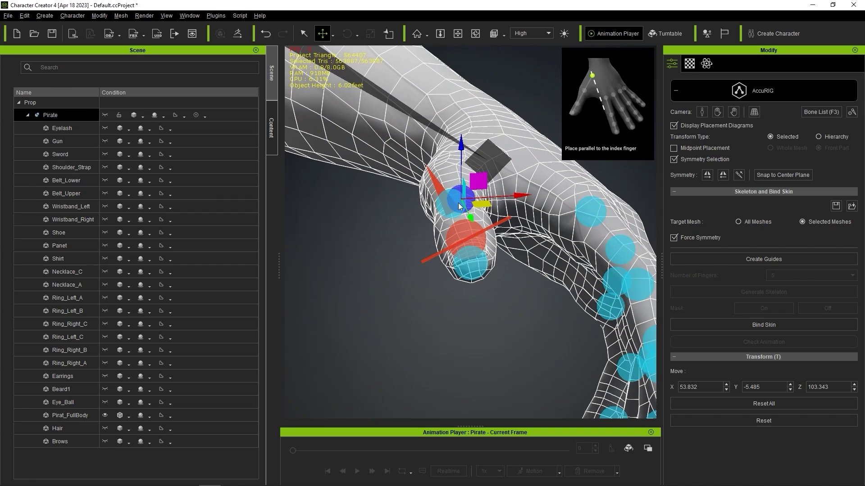
- Rotate the thumb's orientation cone so it stands perpendicular to the thumbnail
{"action": "left_click", "coordinate": [465, 234]}
{"action": "right_click_drag", "start_coordinate": [542, 169], "coordinate": [539, 155]}
{"action": "left_click_drag", "start_coordinate": [485, 188], "coordinate": [501, 195]}
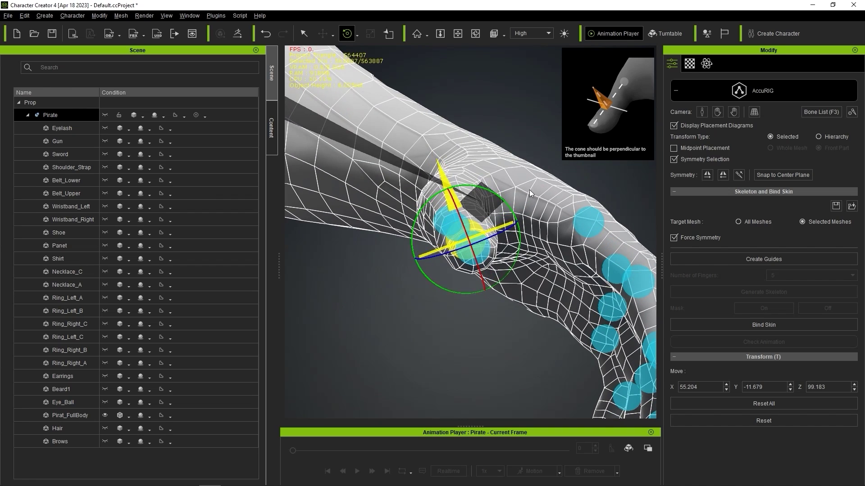
{"action": "right_click_drag", "start_coordinate": [496, 198], "coordinate": [439, 257]}
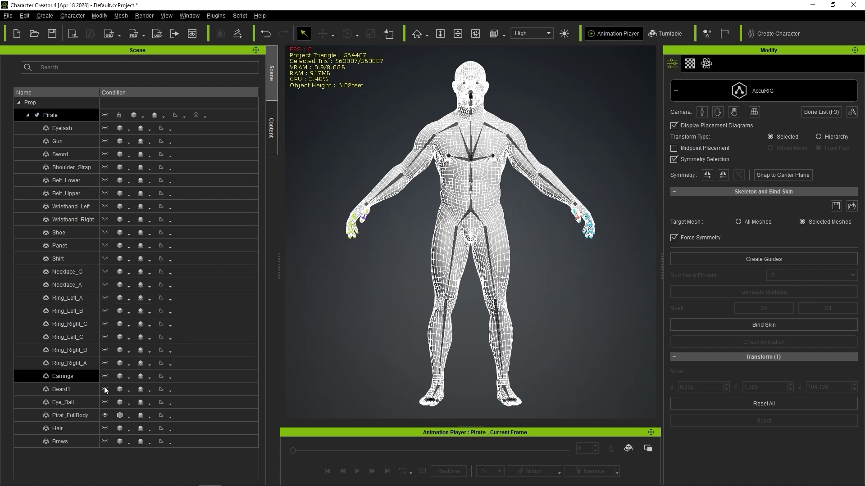
- Return Pirat_FullBody to Normal display and unhide all of the Pirate's meshes
{"action": "left_click", "coordinate": [85, 416]}
{"action": "left_click", "coordinate": [129, 419]}
{"action": "left_click", "coordinate": [155, 345]}
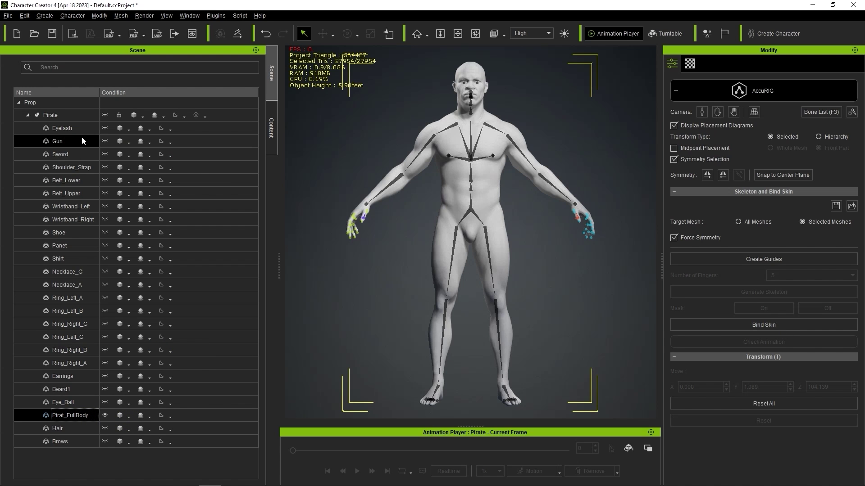
{"action": "left_click", "coordinate": [105, 115]}
- Toggle the visibility of the Gun and Sword meshes to check these rigid accessories on the pirate
{"action": "double_click", "coordinate": [105, 142]}
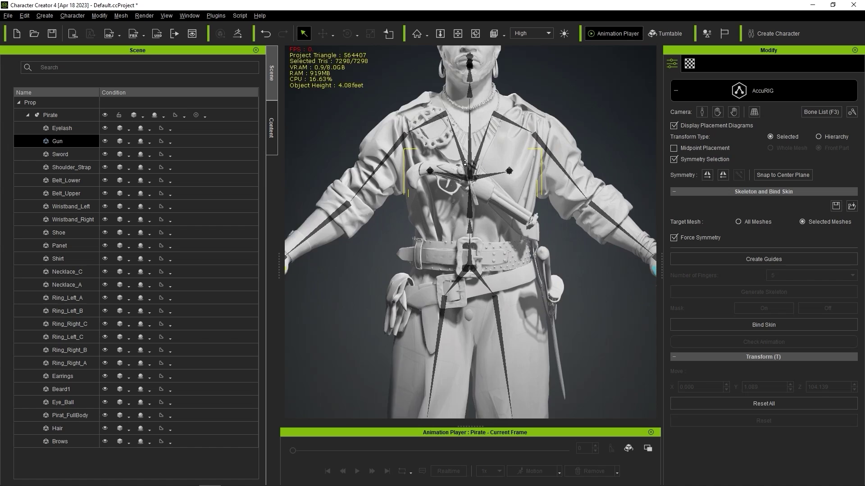
{"action": "left_click", "coordinate": [103, 142]}
{"action": "left_click", "coordinate": [103, 142]}
{"action": "left_click", "coordinate": [103, 142]}
{"action": "left_click", "coordinate": [103, 142]}
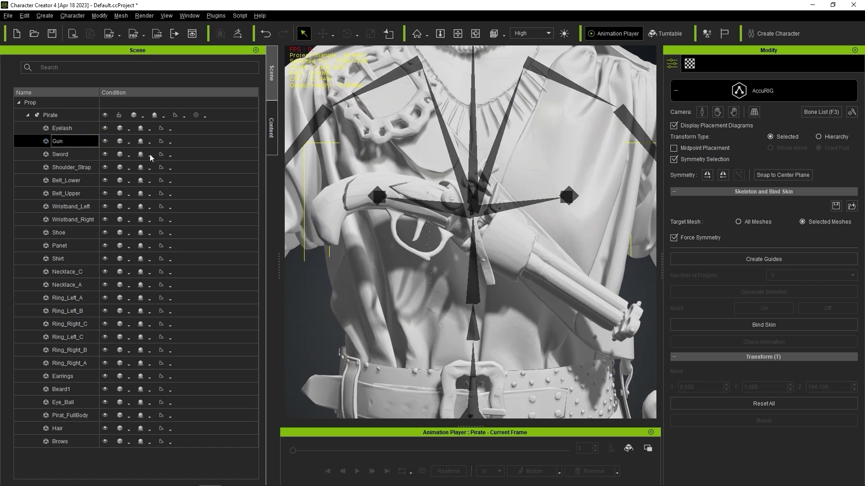
{"action": "middle_click_drag", "start_coordinate": [495, 360], "coordinate": [457, 239]}
{"action": "scroll", "coordinate": [457, 239], "scroll_direction": "down", "scroll_amount": 5}
{"action": "left_click", "coordinate": [105, 155]}
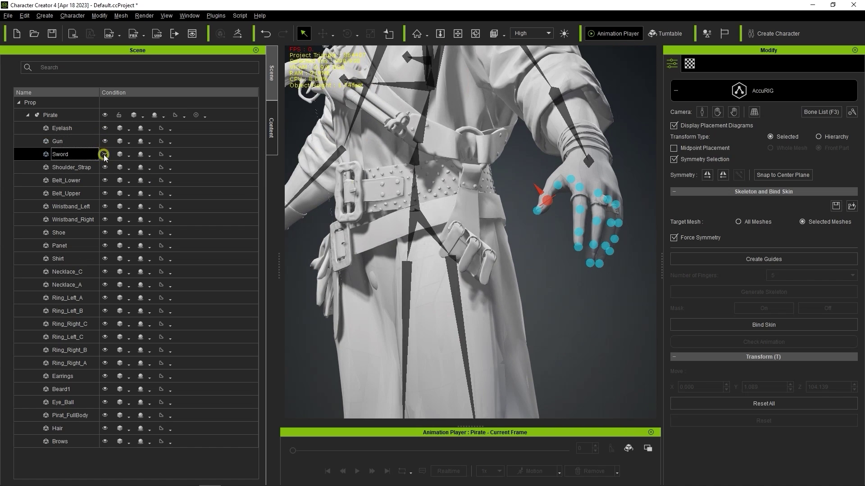
{"action": "left_click", "coordinate": [105, 154]}
- Zoom in on the left hand and identify the ring meshes by toggling Ring_Left_B and Ring_Left_C
{"action": "scroll", "coordinate": [572, 158], "scroll_direction": "up", "scroll_amount": 5}
{"action": "middle_click_drag", "start_coordinate": [572, 158], "coordinate": [557, 187]}
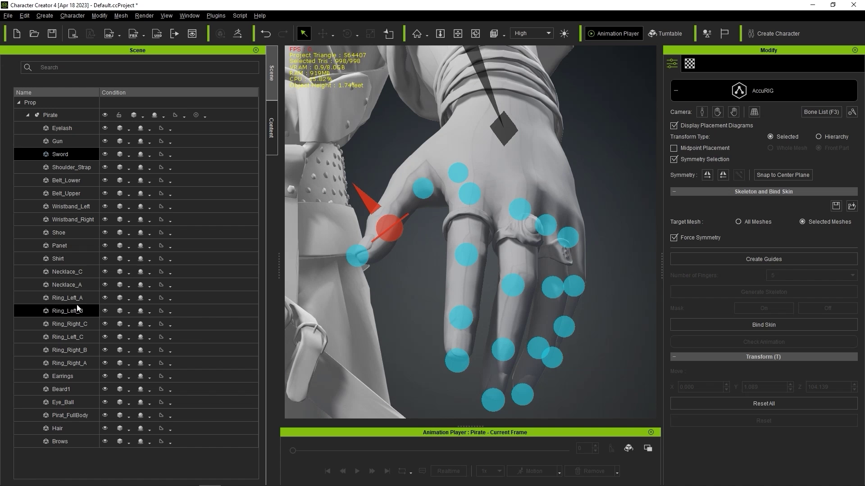
{"action": "left_click", "coordinate": [80, 300]}
{"action": "left_click", "coordinate": [106, 310]}
{"action": "left_click", "coordinate": [103, 338]}
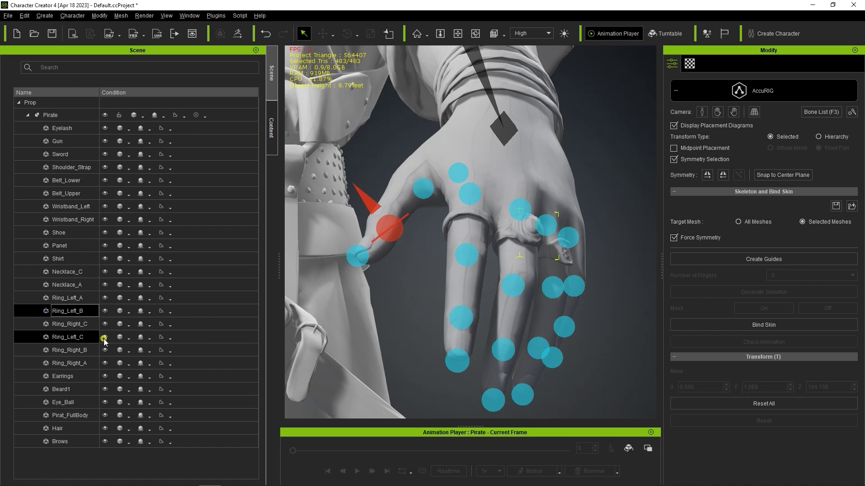
- Select the Pirate's body, clothing and hair meshes, leaving out the Gun, Sword and rings, and bind the skin
{"action": "double_click", "coordinate": [50, 115]}
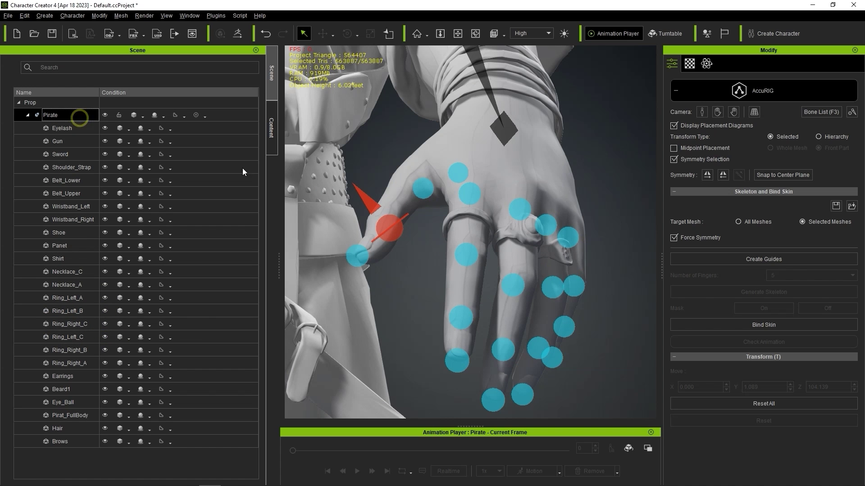
{"action": "left_click", "coordinate": [119, 155]}
{"action": "left_click", "coordinate": [81, 145]}
{"action": "left_click", "coordinate": [80, 131]}
{"action": "left_click_drag", "start_coordinate": [77, 168], "coordinate": [67, 441], "text": "ctrl"}
{"action": "left_click", "coordinate": [73, 355], "text": "ctrl"}
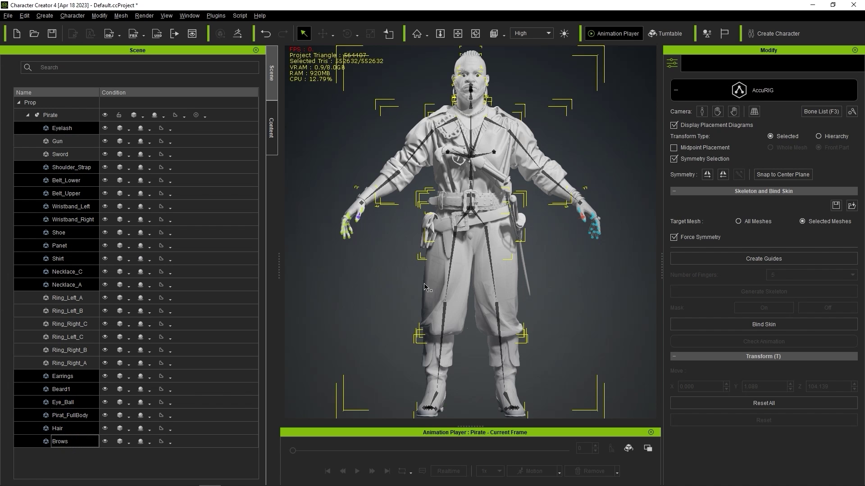
{"action": "left_click", "coordinate": [764, 324]}
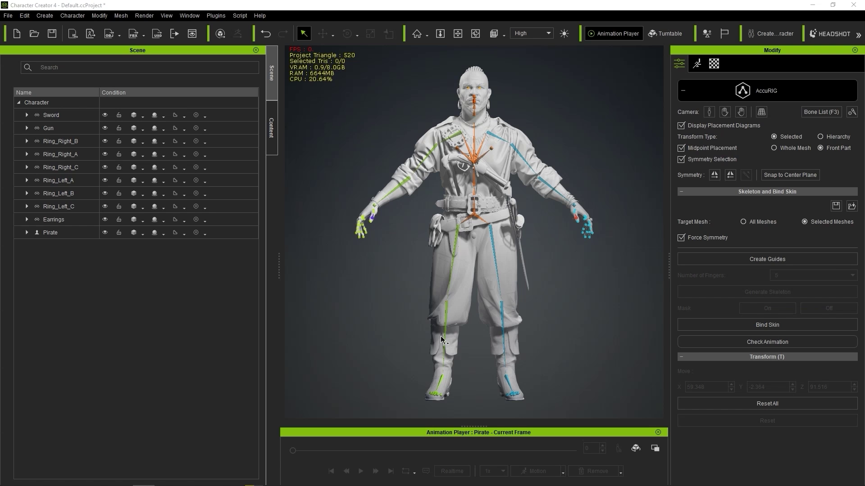
- Review the list of accessories and the meshes kept under the Pirate character, and leave AccuRIG
{"action": "left_click", "coordinate": [82, 219], "text": "shift"}
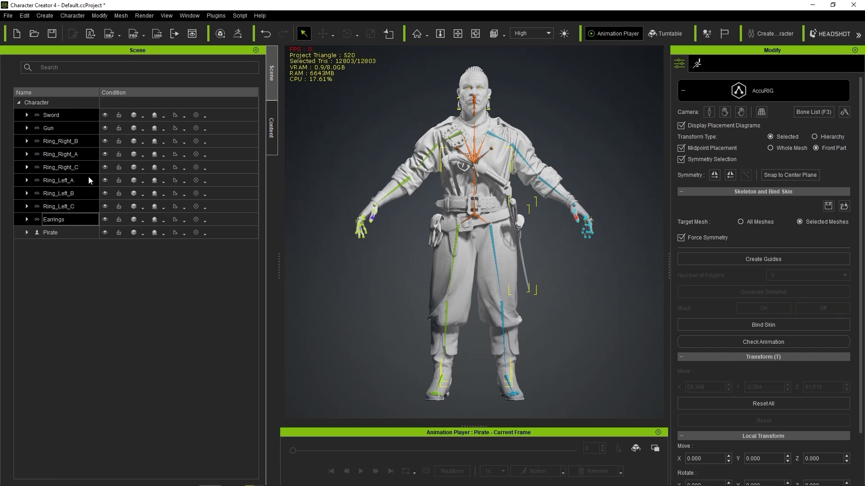
{"action": "left_click", "coordinate": [70, 267]}
{"action": "left_click", "coordinate": [27, 233]}
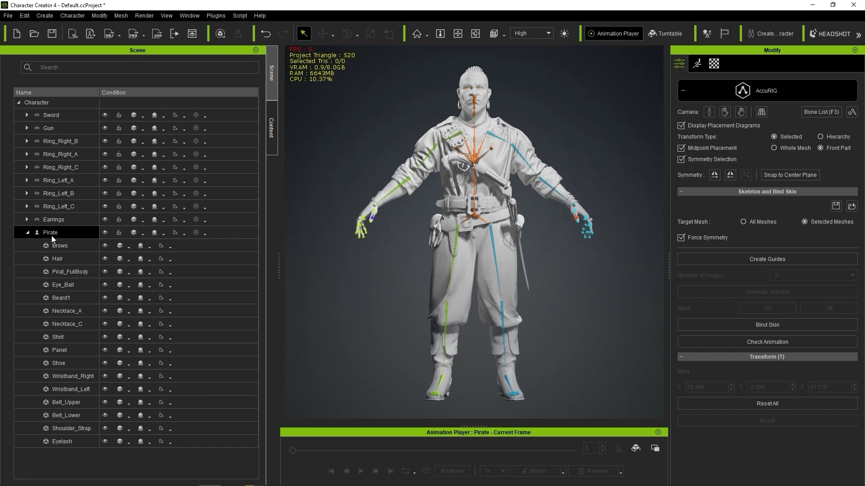
{"action": "left_click", "coordinate": [45, 233]}
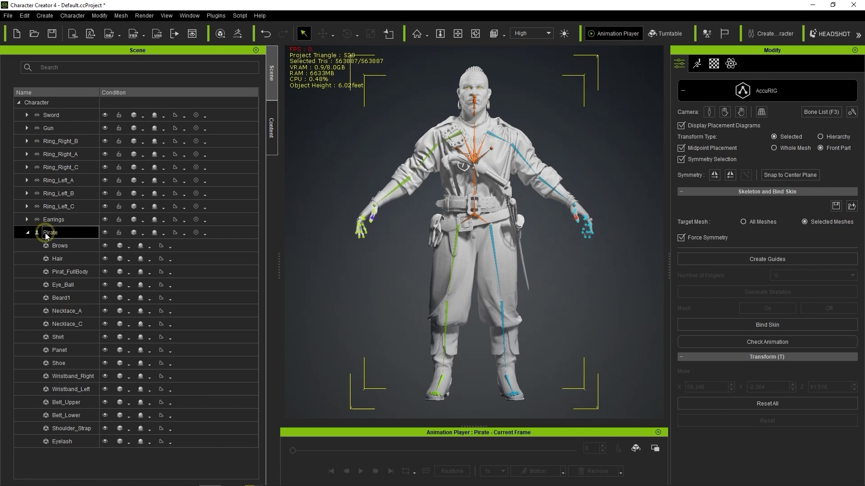
{"action": "left_click", "coordinate": [27, 233]}
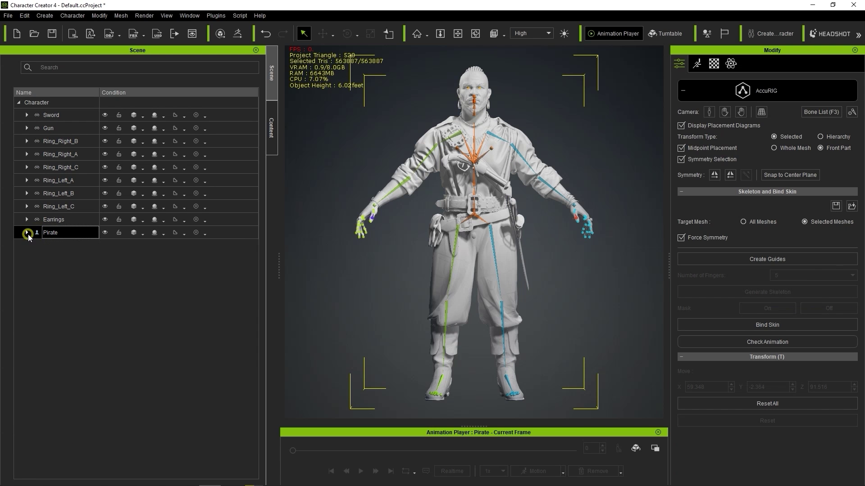
{"action": "left_click", "coordinate": [784, 95]}
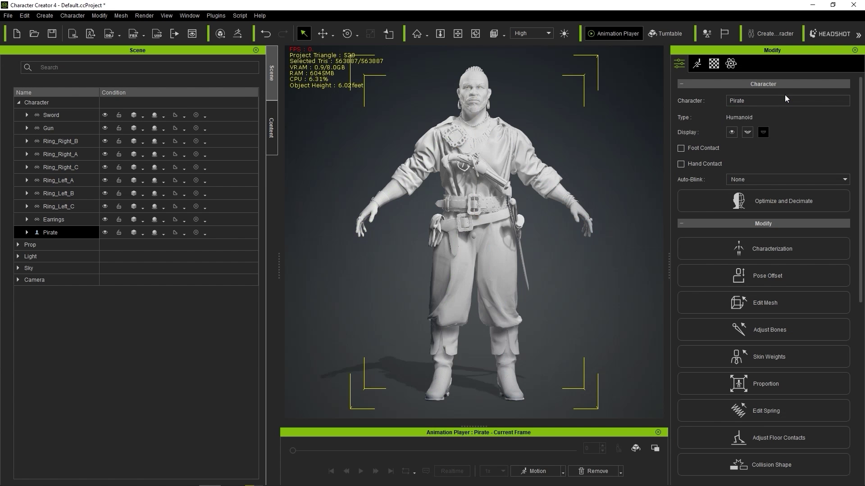
- Check which bones the Sword, Gun and Earrings accessories are attached to
{"action": "left_click", "coordinate": [64, 115]}
{"action": "right_click_drag", "start_coordinate": [539, 227], "coordinate": [419, 231]}
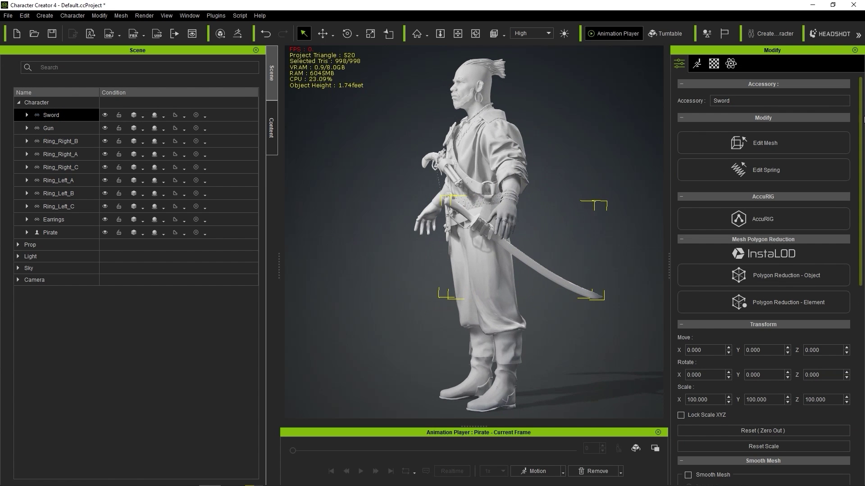
{"action": "scroll", "coordinate": [782, 232], "scroll_direction": "down", "scroll_amount": 9}
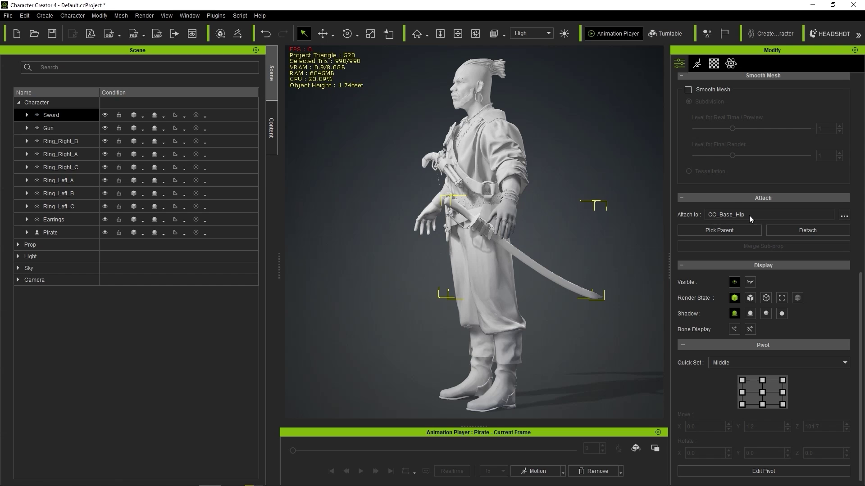
{"action": "left_click", "coordinate": [69, 129]}
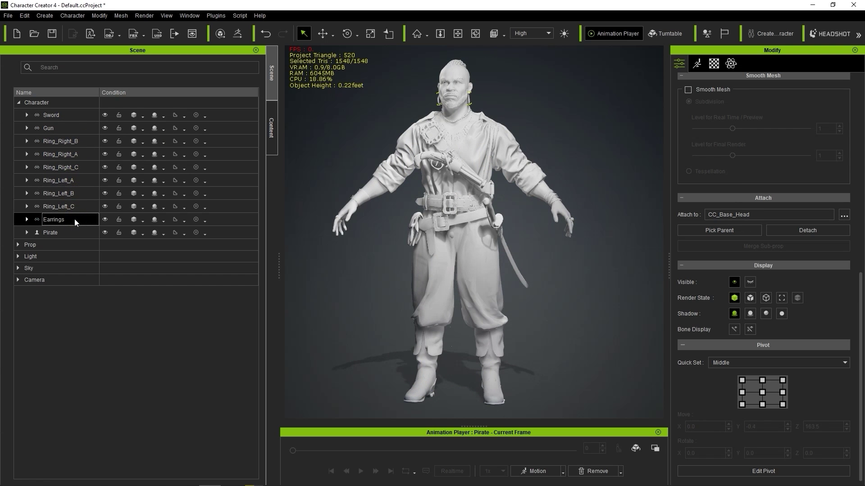
{"action": "left_click", "coordinate": [73, 232]}
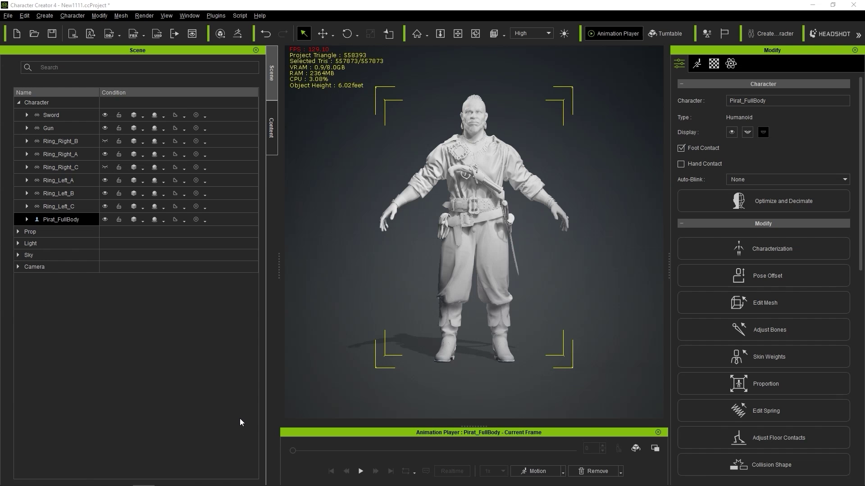
- Apply the Full Body calibration motion from Body Rig to Pirat_FullBody and play it to test the rig
{"action": "left_click", "coordinate": [552, 474]}
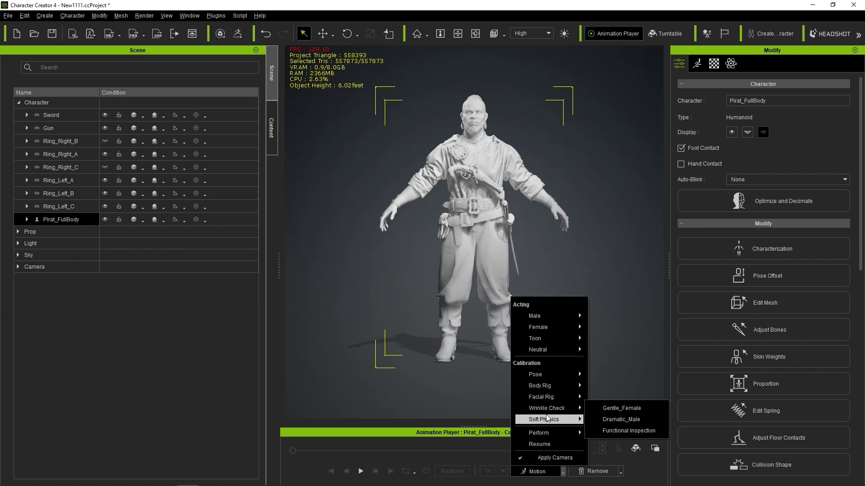
{"action": "mouse_move", "coordinate": [548, 390]}
{"action": "left_click", "coordinate": [621, 387]}
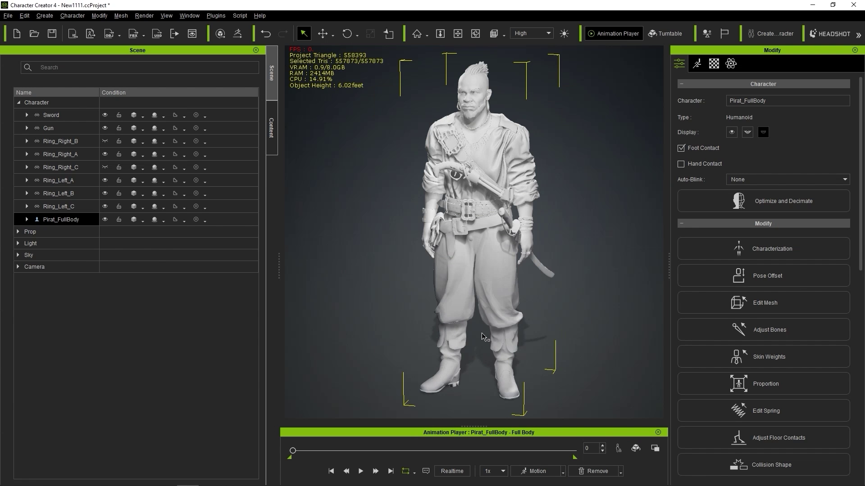
{"action": "left_click", "coordinate": [360, 471]}
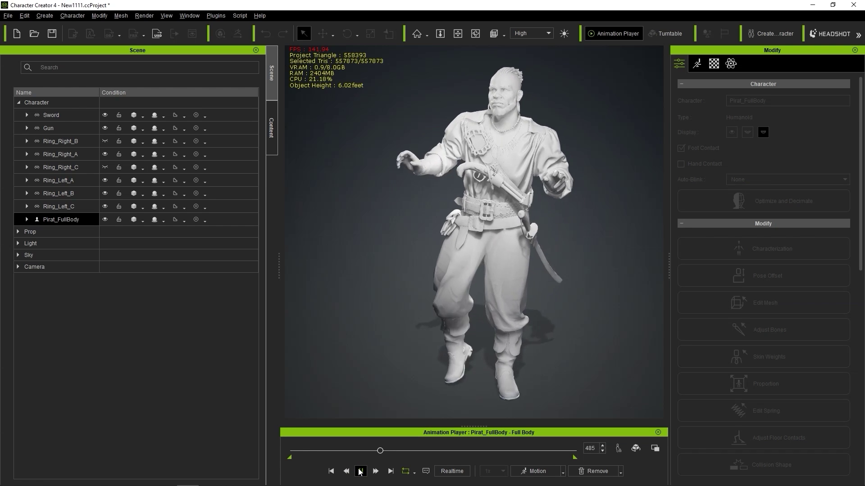
{"action": "left_click", "coordinate": [360, 471]}
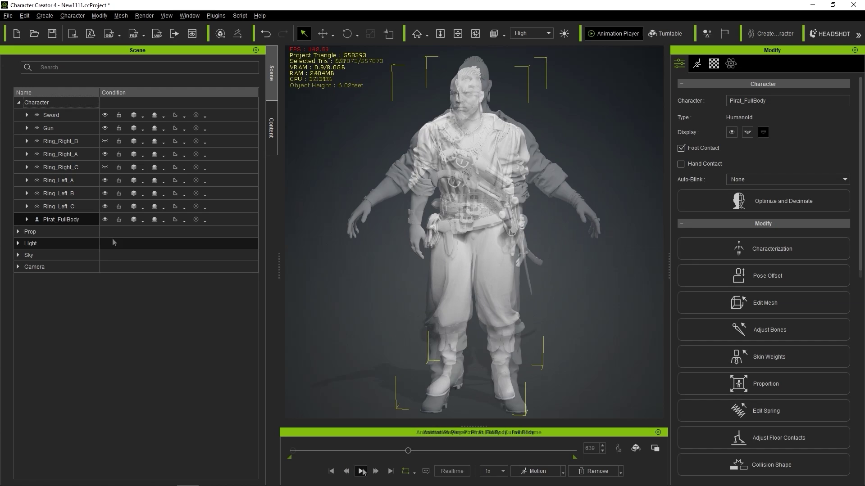
- Open Skin Weights for Pirat_FullBody and show the weights of the Shirt mesh
{"action": "left_click", "coordinate": [93, 224]}
{"action": "scroll", "coordinate": [764, 225], "scroll_direction": "down", "scroll_amount": 5}
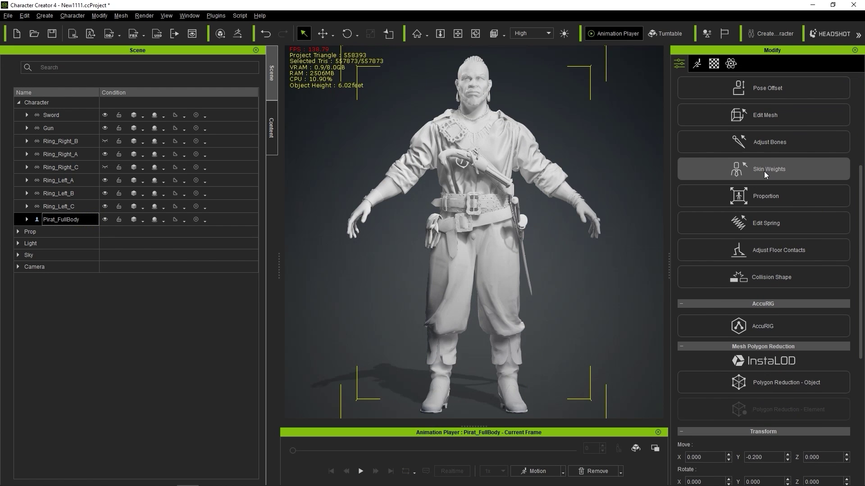
{"action": "left_click", "coordinate": [790, 169]}
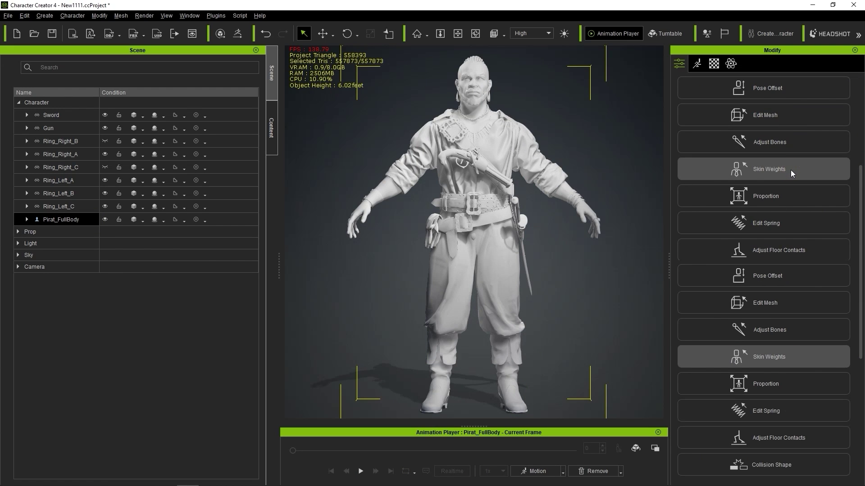
{"action": "left_click", "coordinate": [85, 350]}
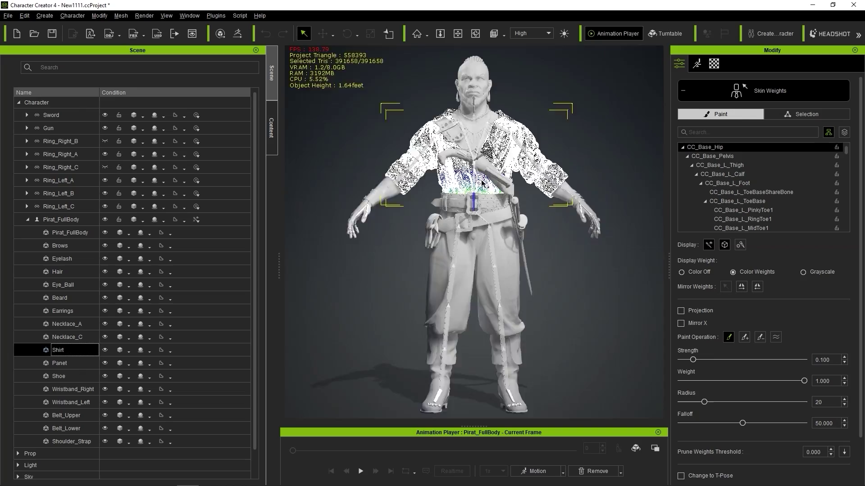
- Examine the Shirt's weights for the torso, right clavicle and right upper-arm bones, and the weights of the Pirat_FullBody mesh around the head
{"action": "middle_click_drag", "start_coordinate": [477, 180], "coordinate": [471, 251]}
{"action": "scroll", "coordinate": [469, 253], "scroll_direction": "up", "scroll_amount": 6}
{"action": "left_click", "coordinate": [468, 257]}
{"action": "left_click", "coordinate": [450, 186]}
{"action": "left_click", "coordinate": [379, 116]}
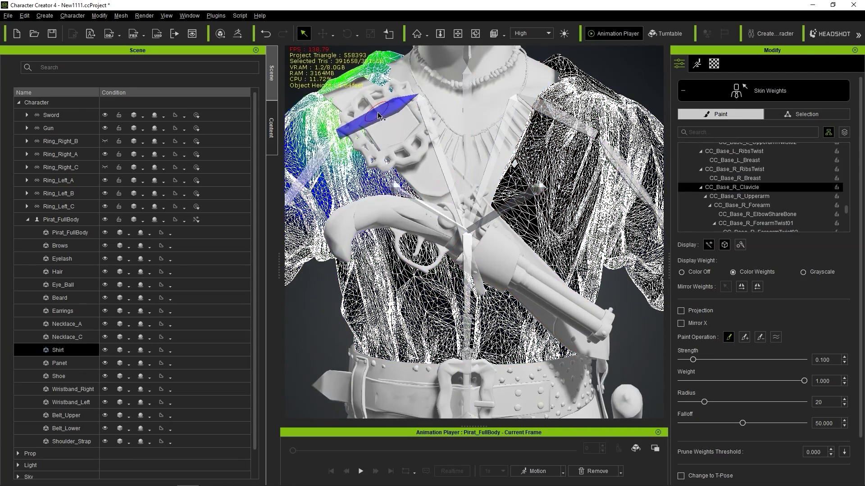
{"action": "left_click", "coordinate": [327, 156]}
{"action": "middle_click_drag", "start_coordinate": [508, 114], "coordinate": [522, 271]}
{"action": "left_click", "coordinate": [69, 232]}
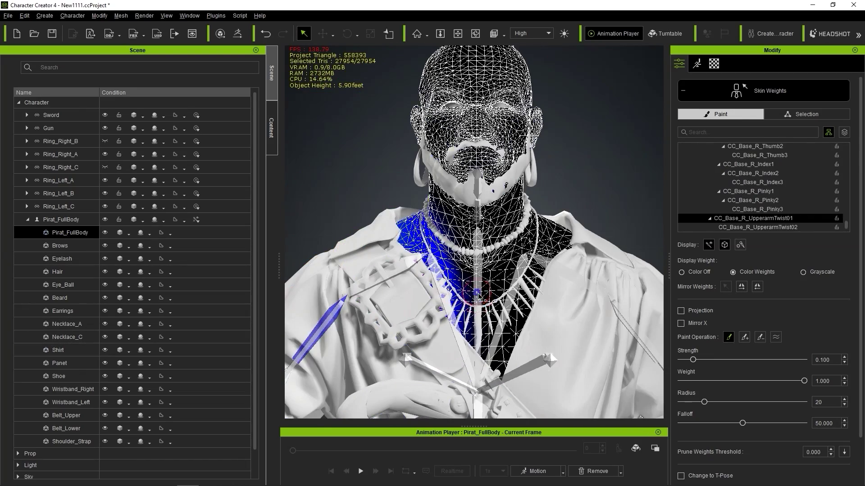
{"action": "left_click", "coordinate": [477, 194]}
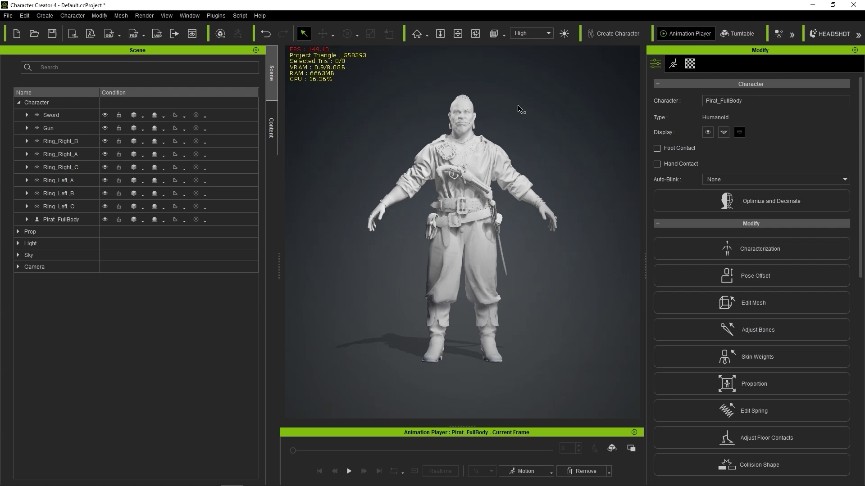
- Select the pirate with all its accessories and send them through GoZ with every mesh set to Relink
{"action": "left_click", "coordinate": [84, 106]}
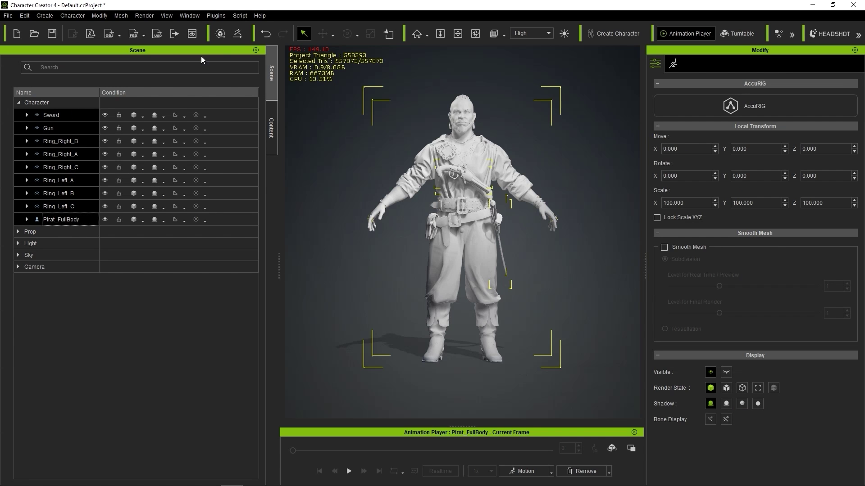
{"action": "left_click", "coordinate": [238, 35]}
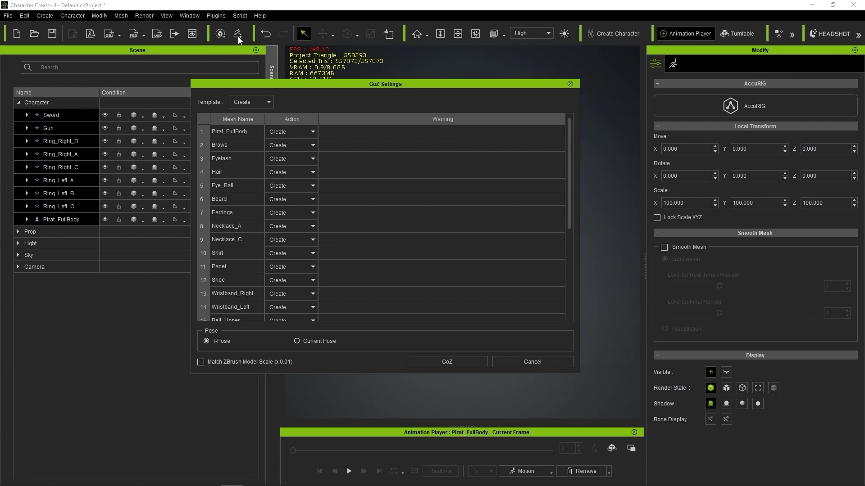
{"action": "left_click", "coordinate": [267, 103]}
{"action": "left_click", "coordinate": [244, 120]}
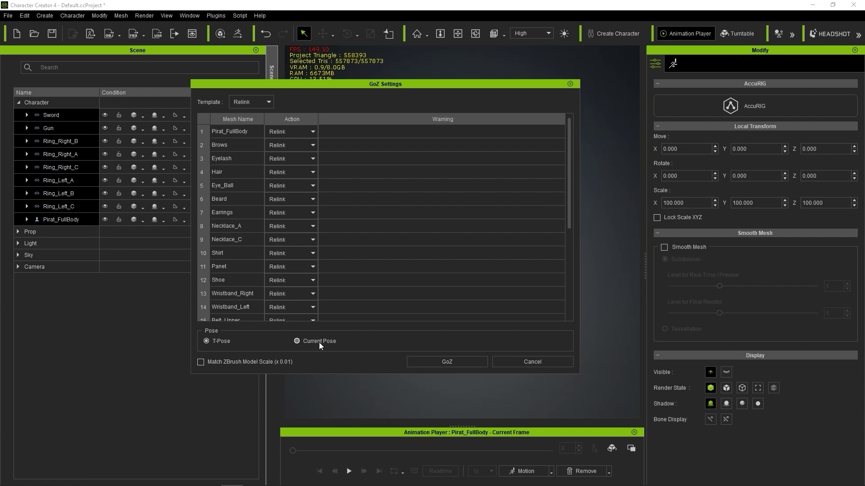
{"action": "left_click", "coordinate": [468, 364]}
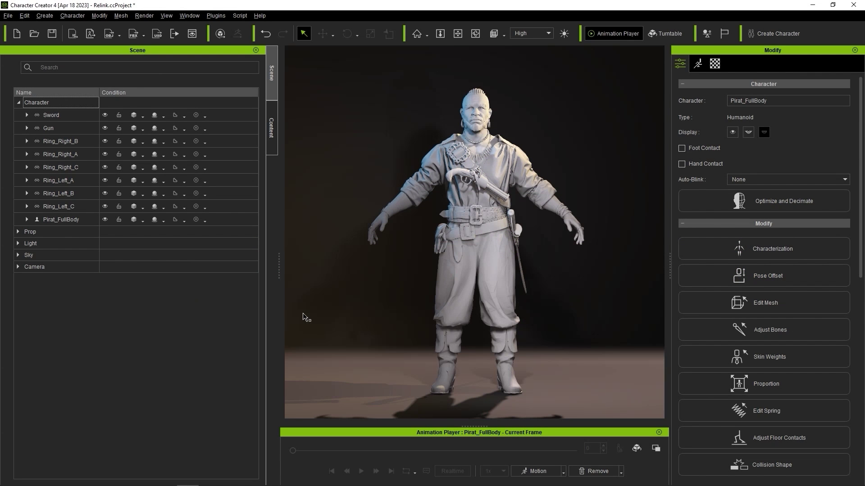
- Send the pirate's T/A-Pose to ZBrush Pose Tools
{"action": "left_click", "coordinate": [216, 16]}
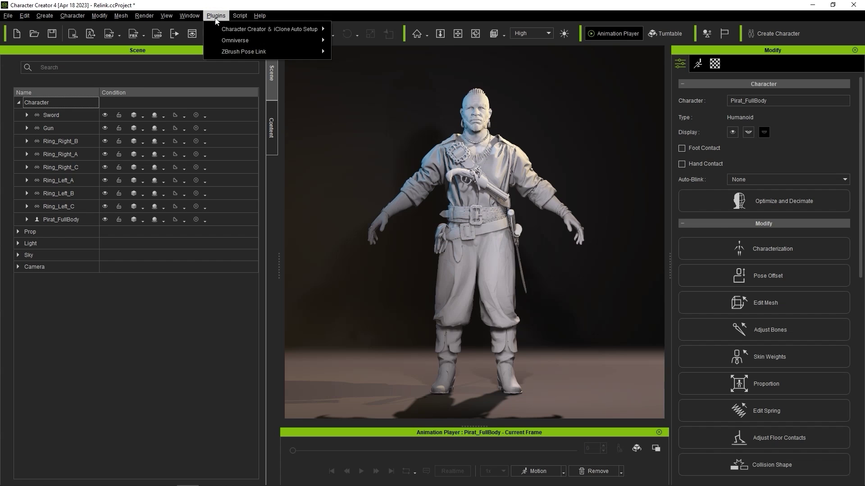
{"action": "mouse_move", "coordinate": [270, 52]}
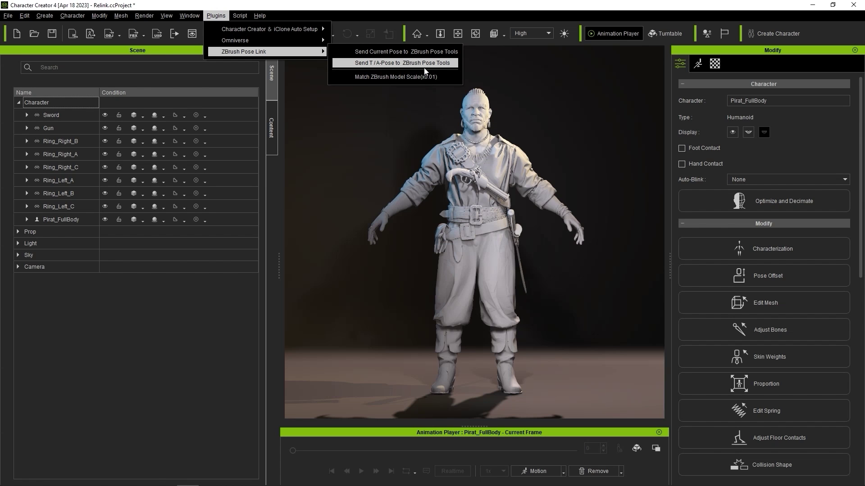
{"action": "left_click", "coordinate": [426, 63]}
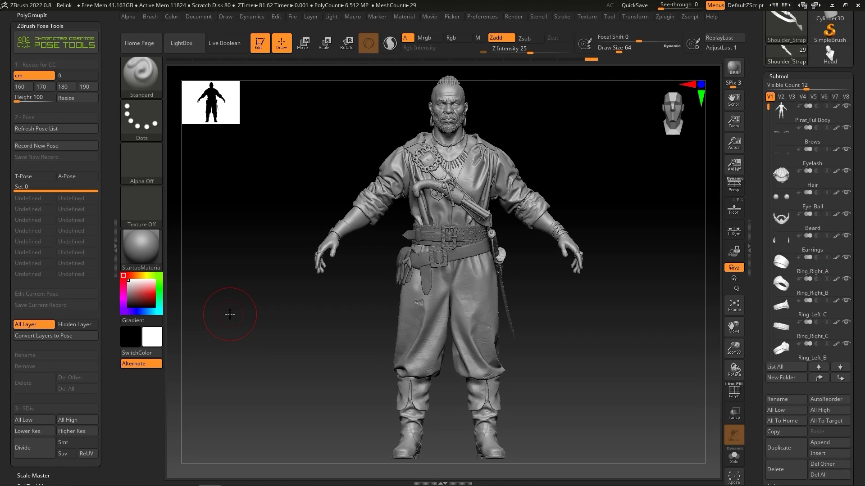
- In ZBrush, apply the T-Pose and the A-Pose to the detailed pirate sculpt
{"action": "left_click", "coordinate": [45, 176]}
{"action": "left_click", "coordinate": [83, 176]}
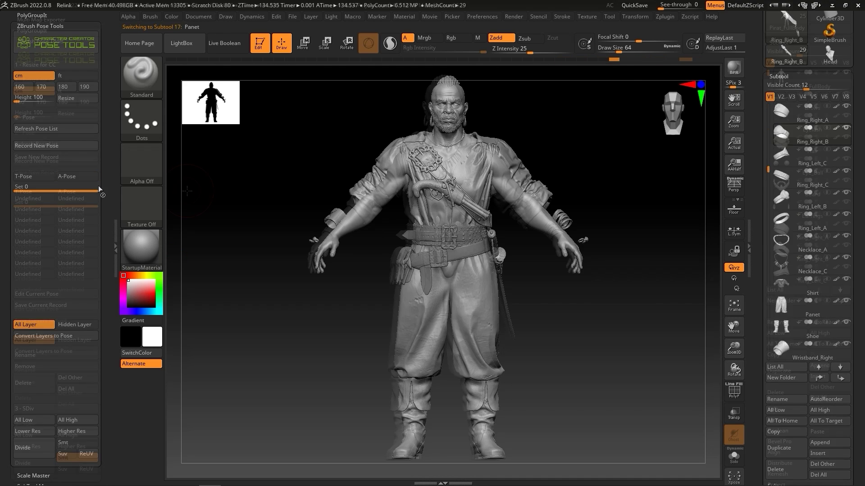
{"action": "left_click", "coordinate": [64, 202]}
{"action": "key", "text": "Return"}
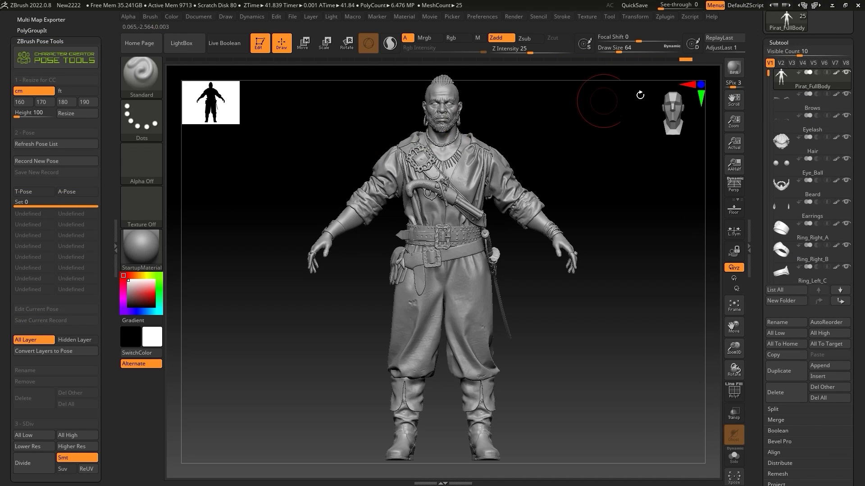
- Show the layers of Pirat_FullBody and go through the other subtools to check their CCPose_T-Pose and CCPose_A-Pose layers
{"action": "left_click", "coordinate": [772, 43]}
{"action": "left_click", "coordinate": [789, 97]}
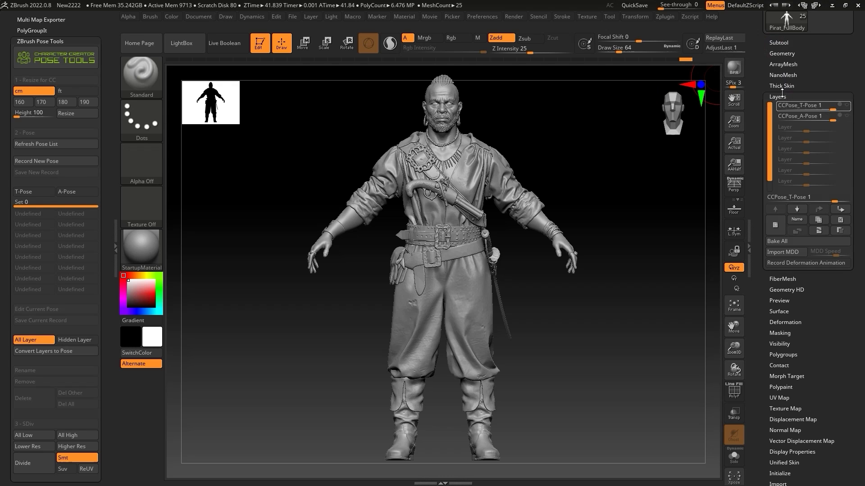
{"action": "scroll", "coordinate": [759, 156], "scroll_direction": "up", "scroll_amount": 3}
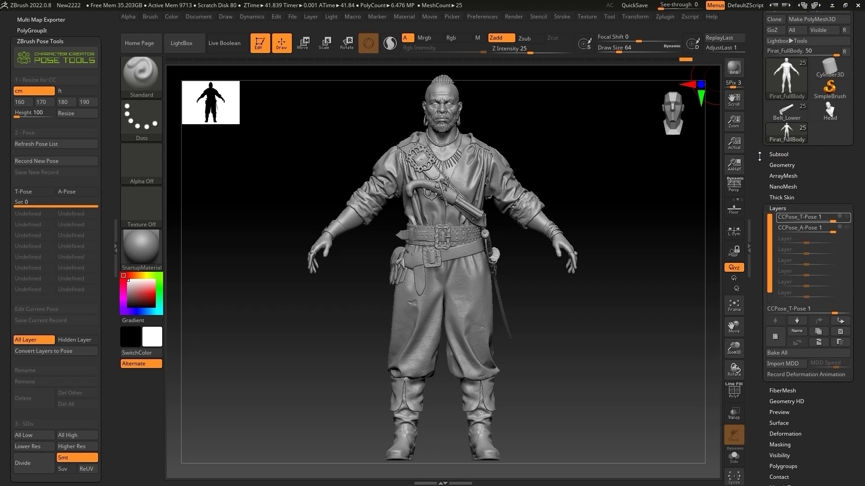
{"action": "key", "text": "Down"}
{"action": "key", "text": "Down"}
{"action": "key", "text": "Down"}
{"action": "key", "text": "Down"}
{"action": "key", "text": "Down"}
{"action": "key", "text": "Down"}
{"action": "key", "text": "Down"}
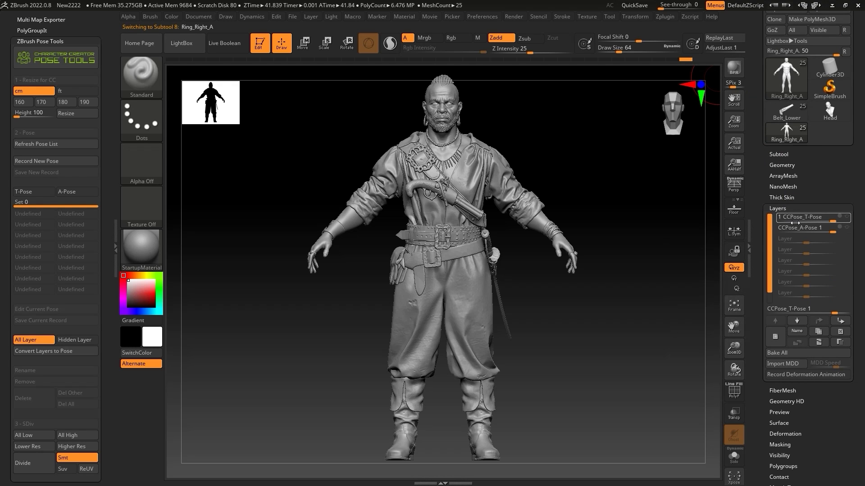
{"action": "key", "text": "Down"}
{"action": "key", "text": "Down"}
{"action": "key", "text": "Down"}
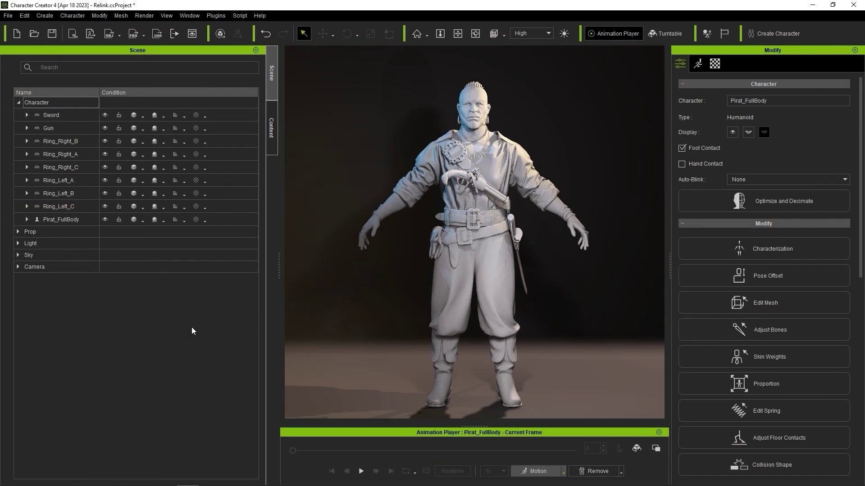
- Open the Animation pack from the free content resources and browse its Pose library
{"action": "left_click", "coordinate": [270, 149]}
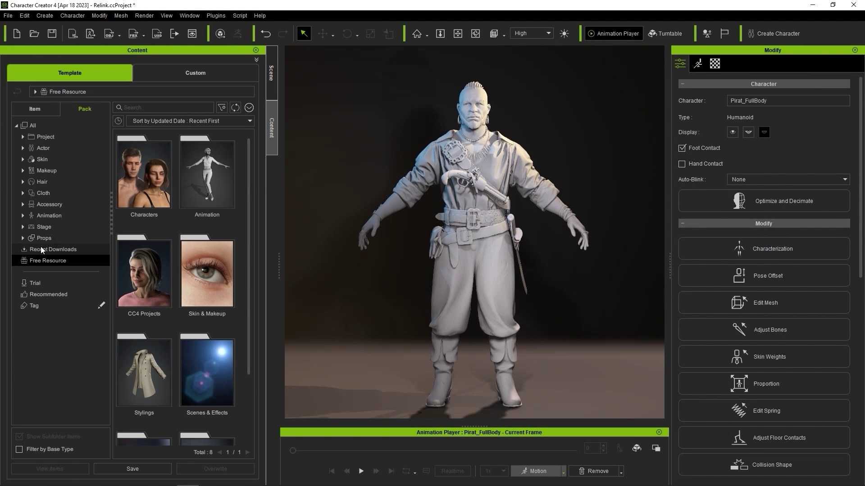
{"action": "left_click", "coordinate": [210, 204]}
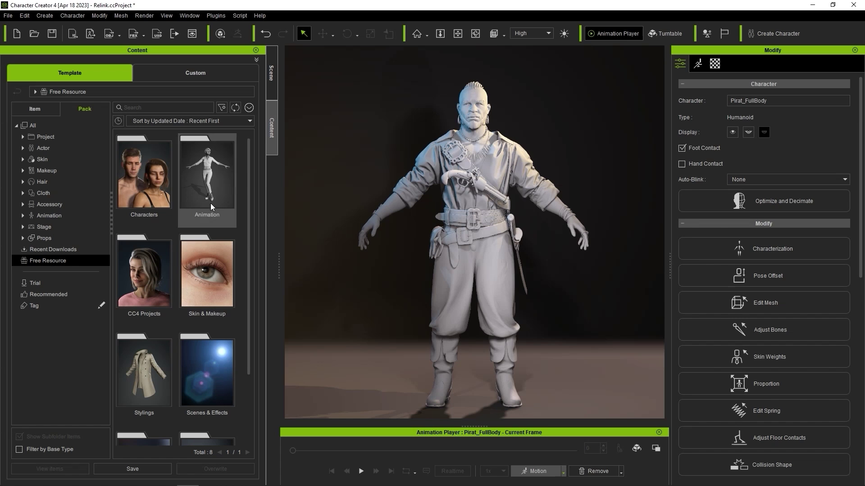
{"action": "double_click", "coordinate": [226, 198]}
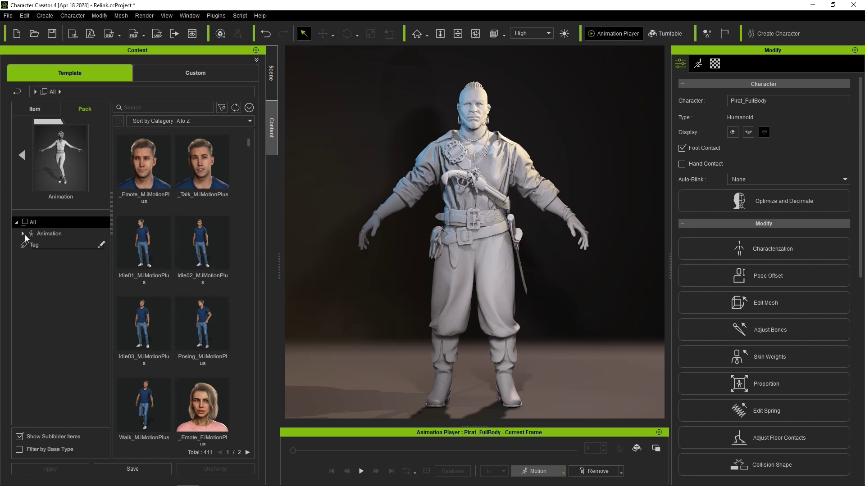
{"action": "left_click", "coordinate": [65, 257]}
{"action": "left_click_drag", "start_coordinate": [248, 153], "coordinate": [250, 241]}
{"action": "left_click", "coordinate": [50, 267]}
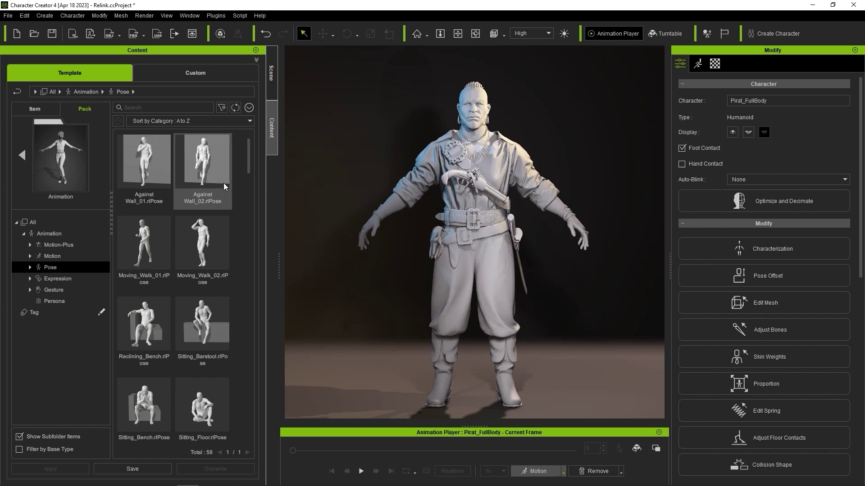
{"action": "left_click_drag", "start_coordinate": [248, 159], "coordinate": [247, 237]}
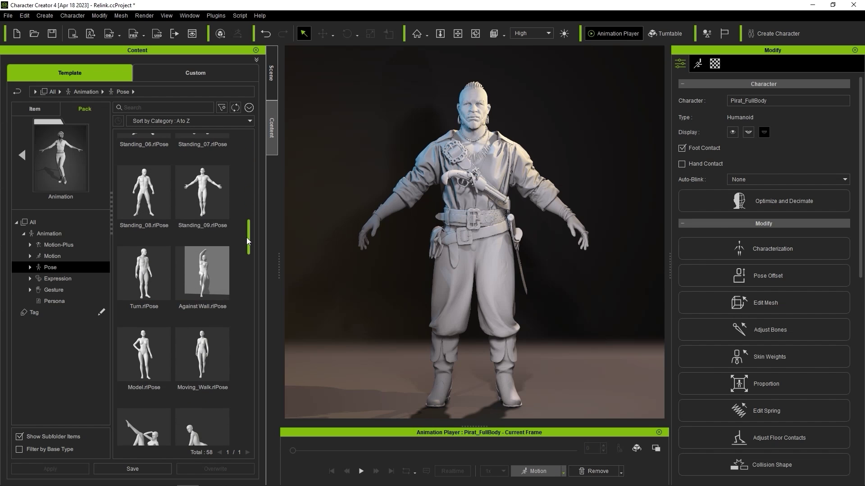
- Find the Sit Talk motion in the pack's Motion library and apply it to the pirate
{"action": "left_click", "coordinate": [80, 258]}
{"action": "left_click_drag", "start_coordinate": [250, 159], "coordinate": [252, 181]}
{"action": "left_click", "coordinate": [154, 242]}
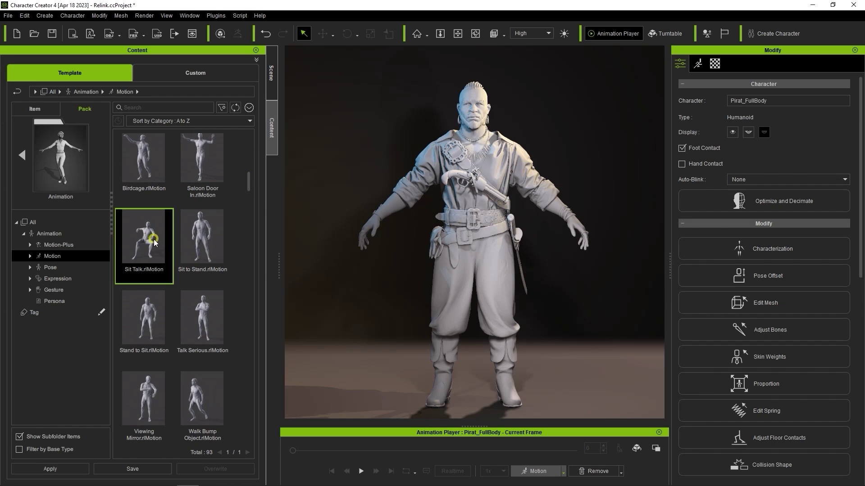
{"action": "left_click_drag", "start_coordinate": [154, 242], "coordinate": [491, 257]}
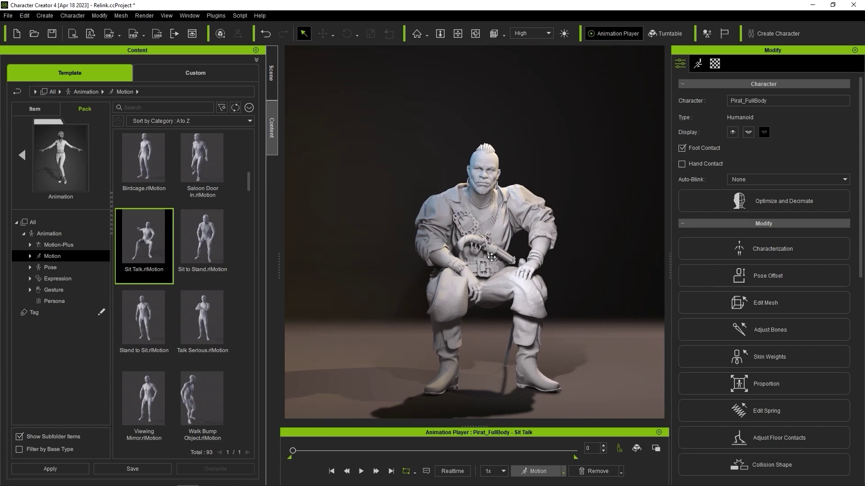
- Preview the Sit Talk animation and set the player to frame 358 for a seated pose
{"action": "left_click", "coordinate": [361, 471]}
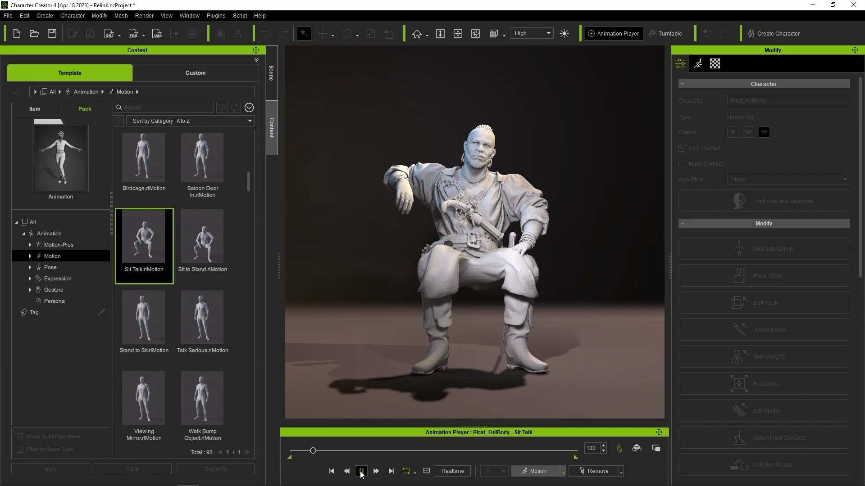
{"action": "left_click", "coordinate": [360, 472]}
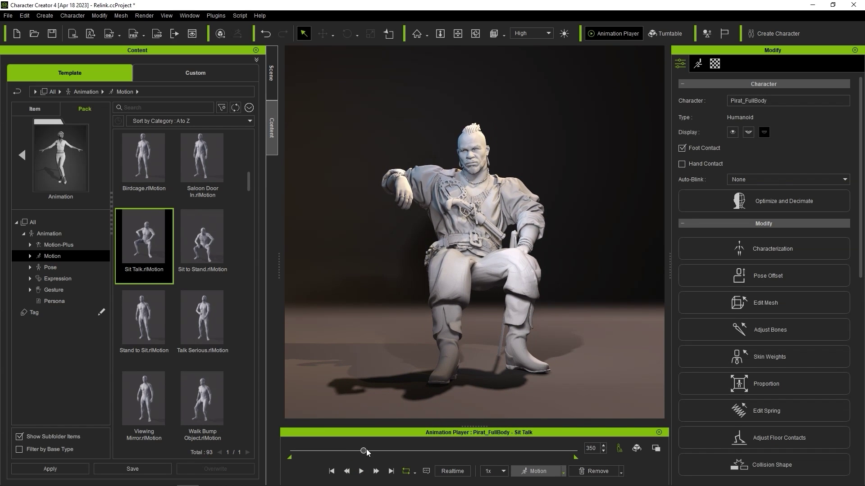
{"action": "mouse_move", "coordinate": [363, 450]}
{"action": "left_mouse_down"}
{"action": "mouse_move", "coordinate": [501, 448]}
{"action": "mouse_move", "coordinate": [367, 449]}
{"action": "mouse_move", "coordinate": [364, 442]}
{"action": "left_mouse_up"}
- Send the pirate's current seated pose to ZBrush Pose Tools
{"action": "left_click", "coordinate": [216, 15]}
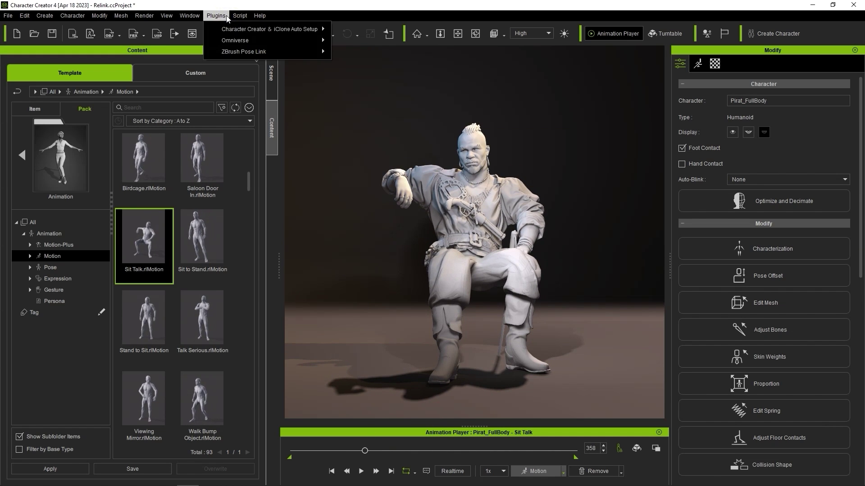
{"action": "mouse_move", "coordinate": [260, 51]}
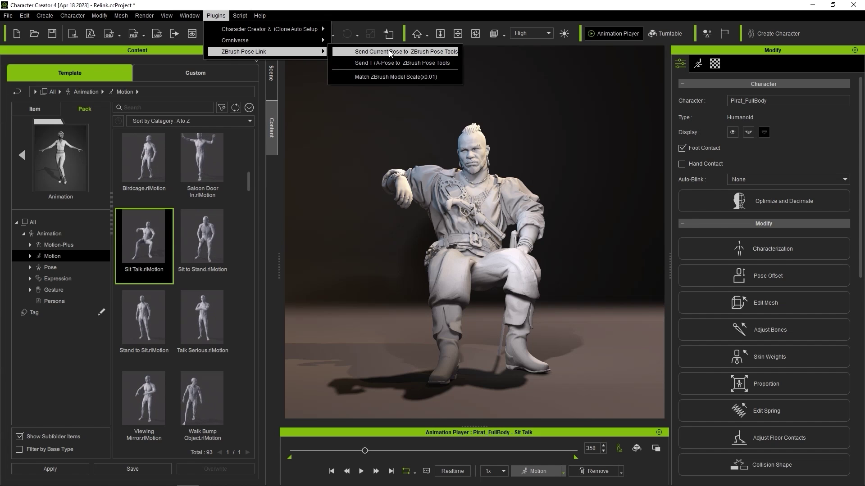
{"action": "left_click", "coordinate": [439, 56]}
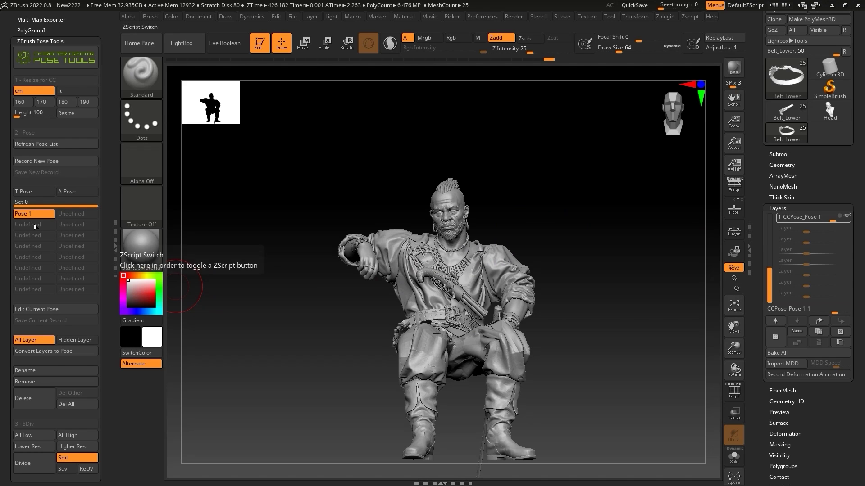
- In ZBrush, check the pose layers of Belt_Lower and switch Pose 1 off
{"action": "left_click_drag", "start_coordinate": [770, 270], "coordinate": [771, 219]}
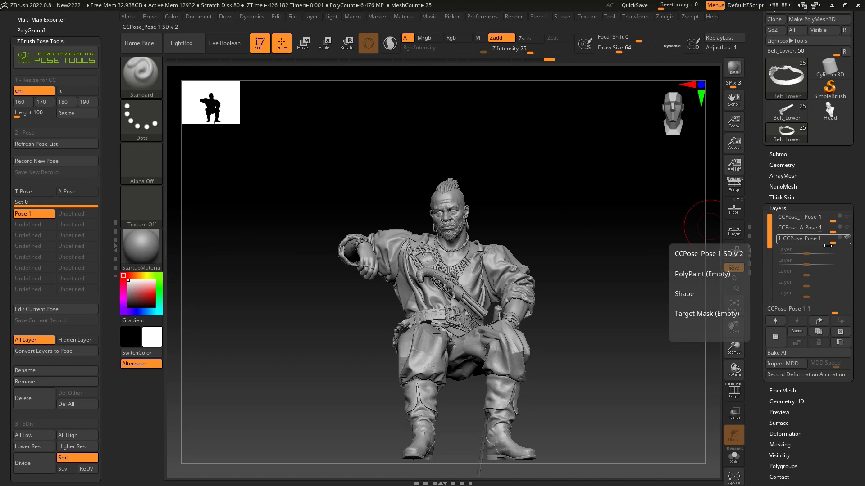
{"action": "left_click", "coordinate": [43, 217]}
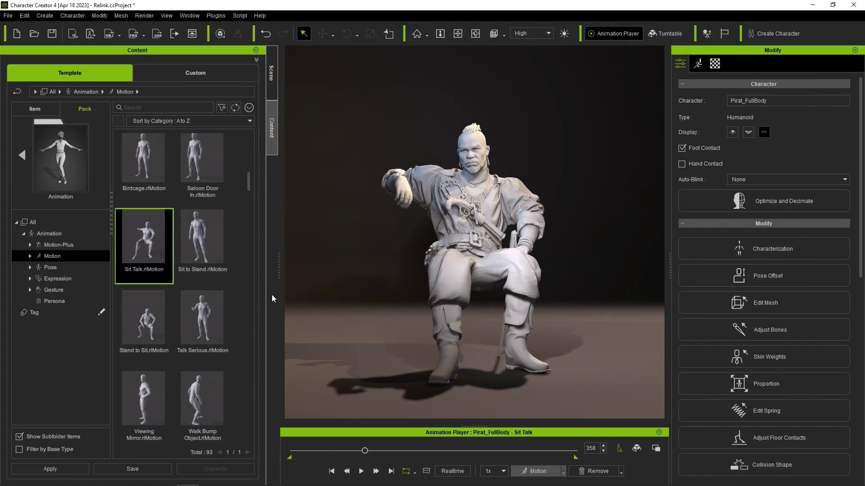
- Back in Character Creator, apply the Viewing Mirror motion to the pirate and move to frame 221
{"action": "scroll", "coordinate": [184, 288], "scroll_direction": "down", "scroll_amount": 4}
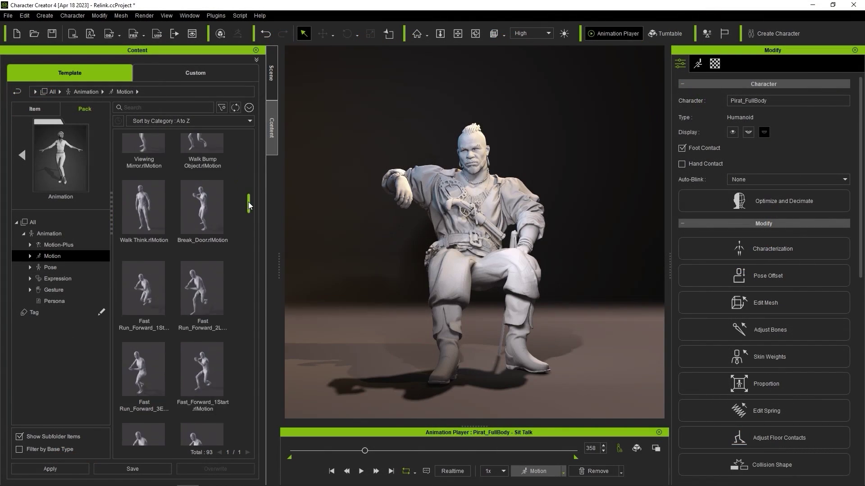
{"action": "left_click_drag", "start_coordinate": [144, 212], "coordinate": [458, 225]}
{"action": "left_click_drag", "start_coordinate": [293, 451], "coordinate": [329, 448]}
- Send the pirate's current standing pose to ZBrush Pose Tools
{"action": "left_click", "coordinate": [183, 17]}
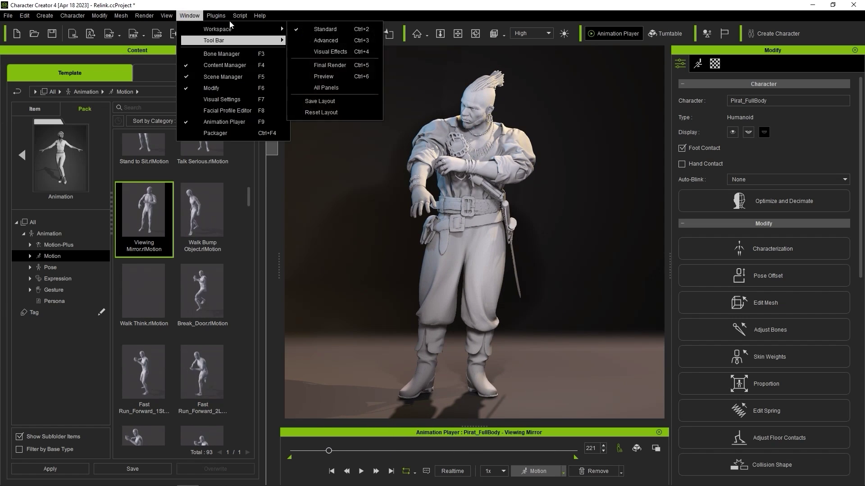
{"action": "mouse_move", "coordinate": [321, 48]}
{"action": "left_click", "coordinate": [369, 53]}
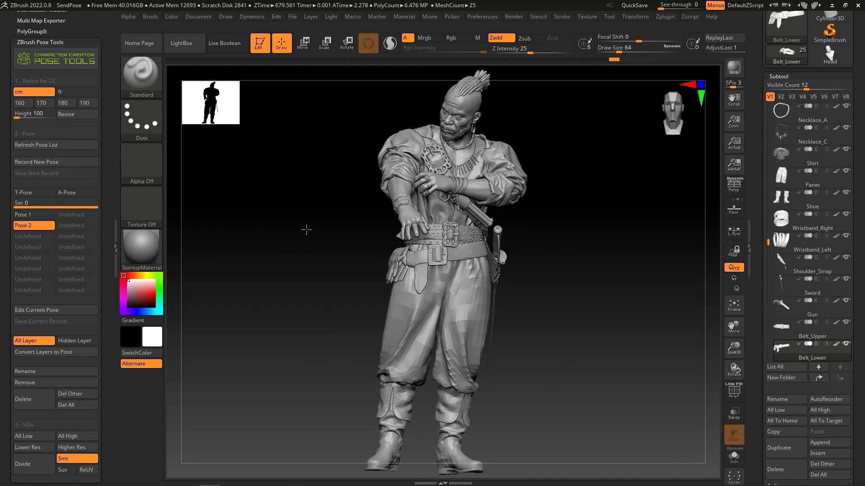
- In ZBrush, rename Pose 2 as Viewing and Pose 1 as Sit, and toggle the Sit pose
{"action": "left_click", "coordinate": [47, 374]}
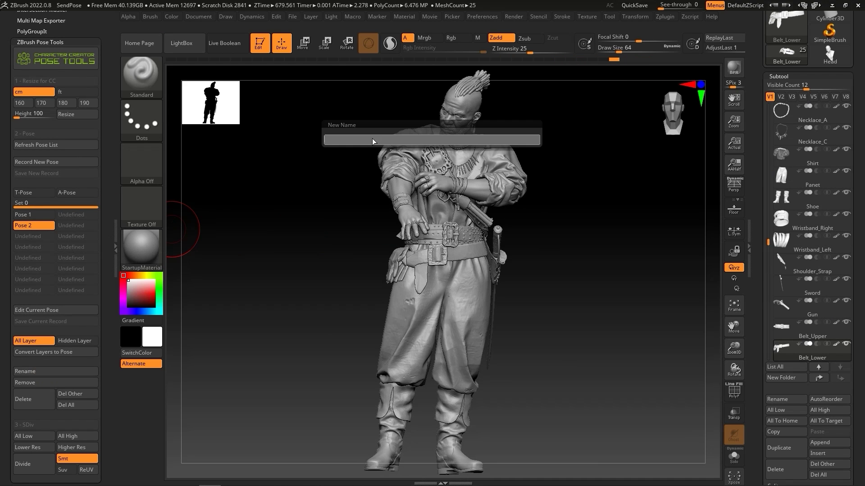
{"action": "key", "text": "Return"}
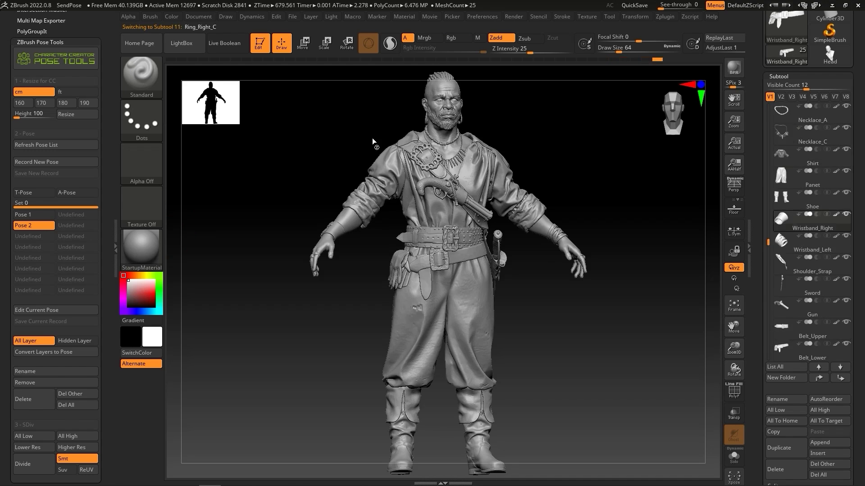
{"action": "left_click", "coordinate": [41, 215]}
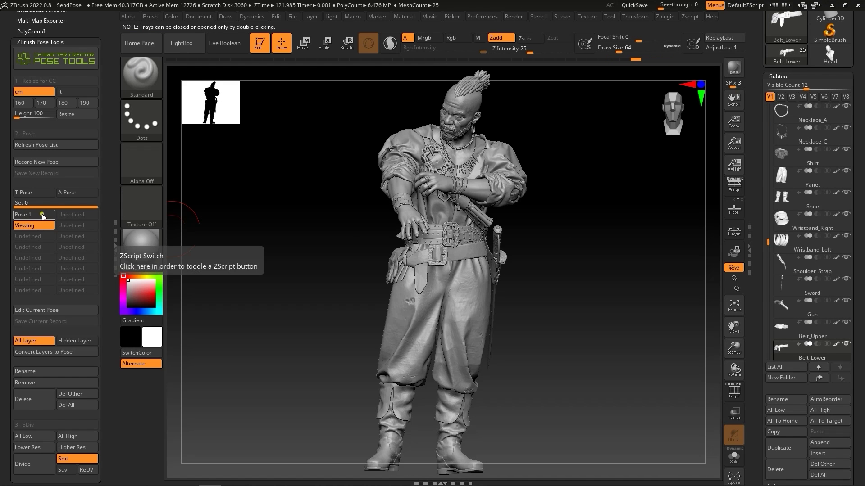
{"action": "left_click", "coordinate": [38, 373]}
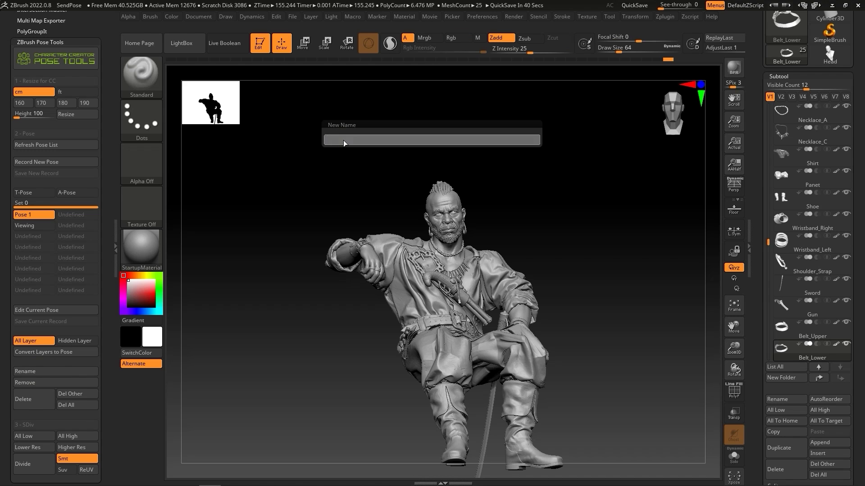
{"action": "type", "text": "Sit"}
{"action": "key", "text": "Return"}
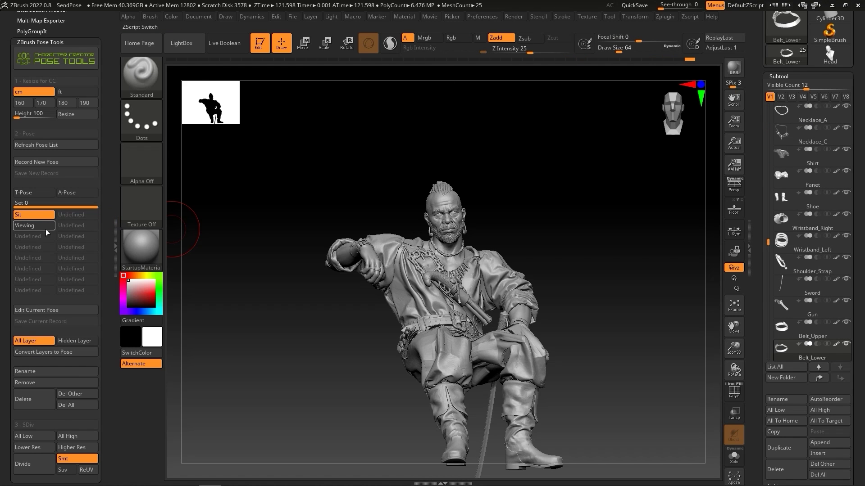
{"action": "left_click", "coordinate": [43, 216]}
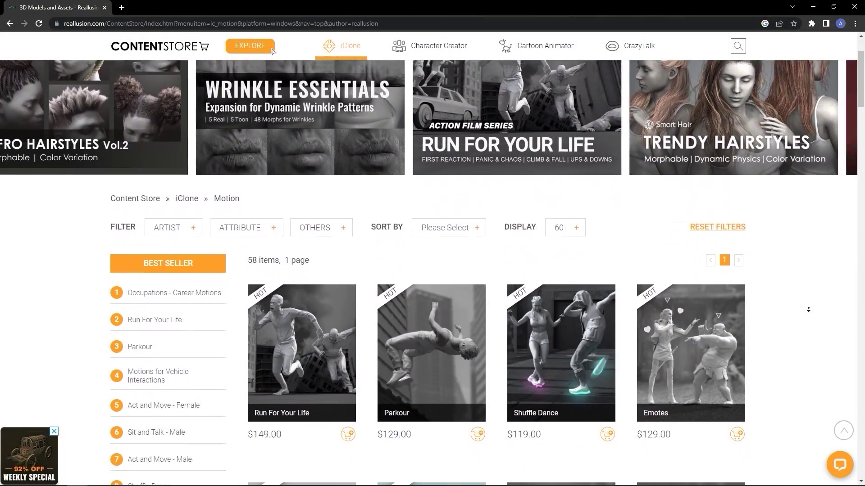
- In the browser, look through the motion listings in the Reallusion Content Store and Marketplace
{"action": "scroll", "coordinate": [272, 50], "scroll_direction": "down", "scroll_amount": 2}
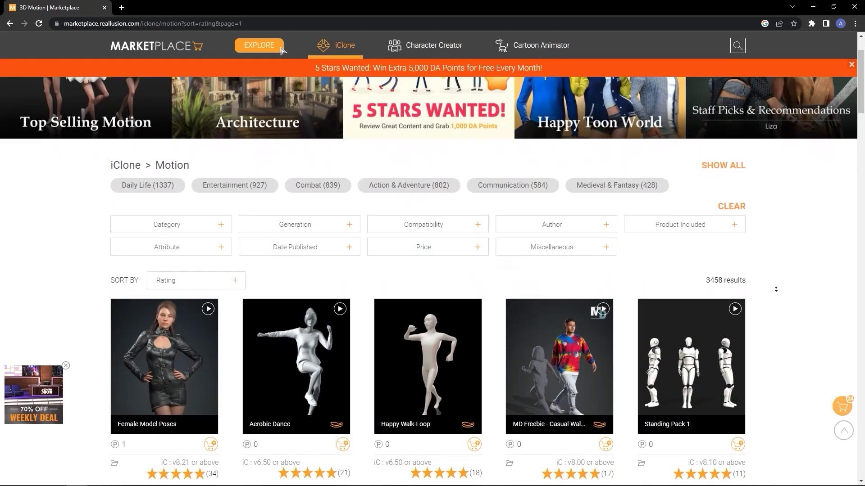
{"action": "scroll", "coordinate": [281, 51], "scroll_direction": "down", "scroll_amount": 2}
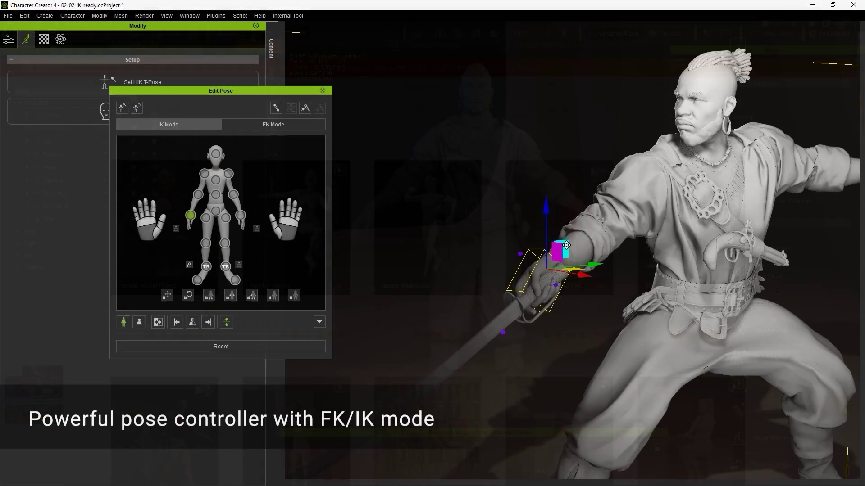
- In Character Creator's Edit Pose, reposition the pirate's sword hand and shoulder in IK Mode to extend the arm
{"action": "left_click_drag", "start_coordinate": [566, 245], "coordinate": [561, 184]}
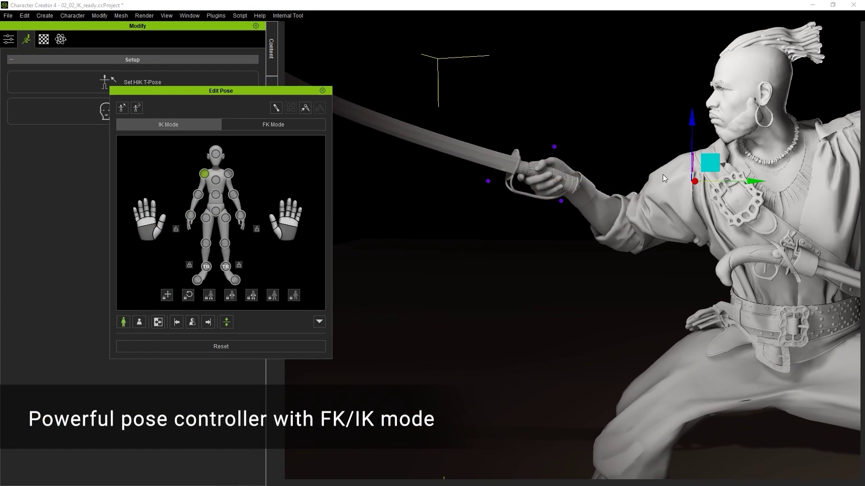
{"action": "left_click_drag", "start_coordinate": [710, 161], "coordinate": [709, 151]}
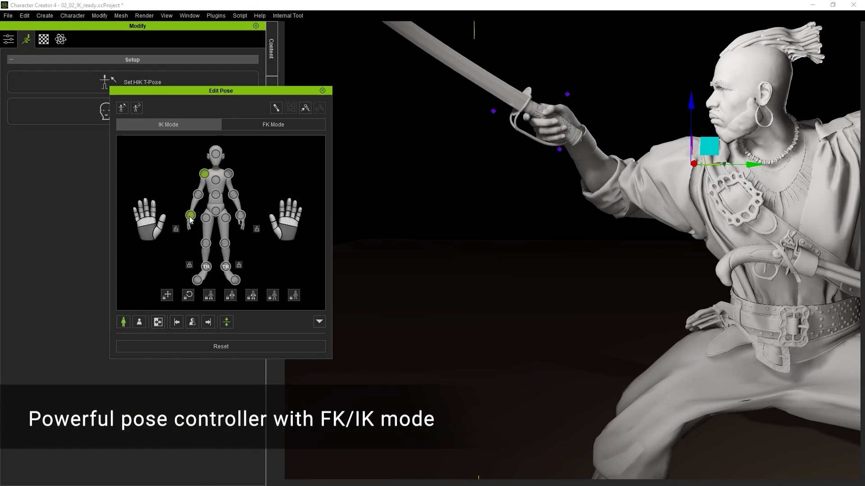
{"action": "left_click_drag", "start_coordinate": [629, 131], "coordinate": [579, 129]}
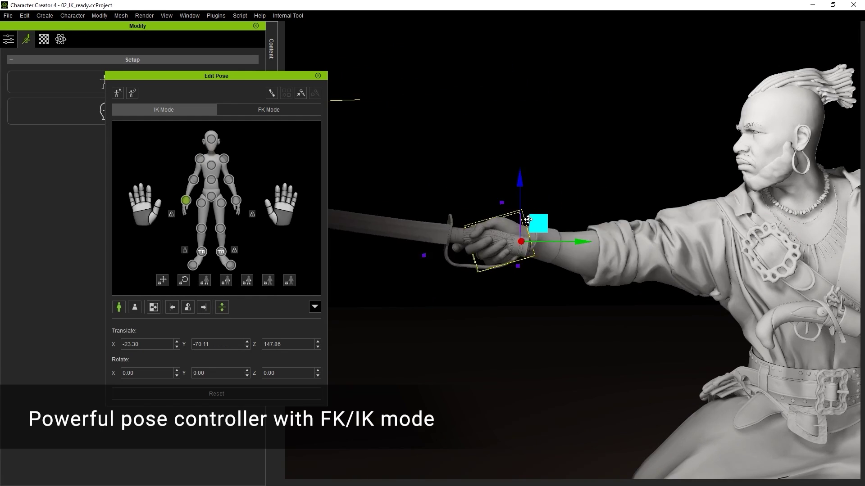
{"action": "left_click_drag", "start_coordinate": [579, 219], "coordinate": [506, 220]}
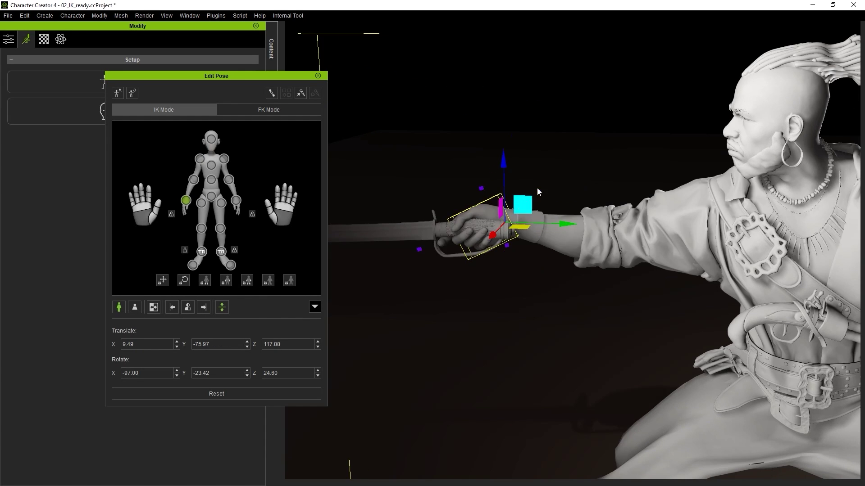
{"action": "left_click_drag", "start_coordinate": [554, 183], "coordinate": [598, 185]}
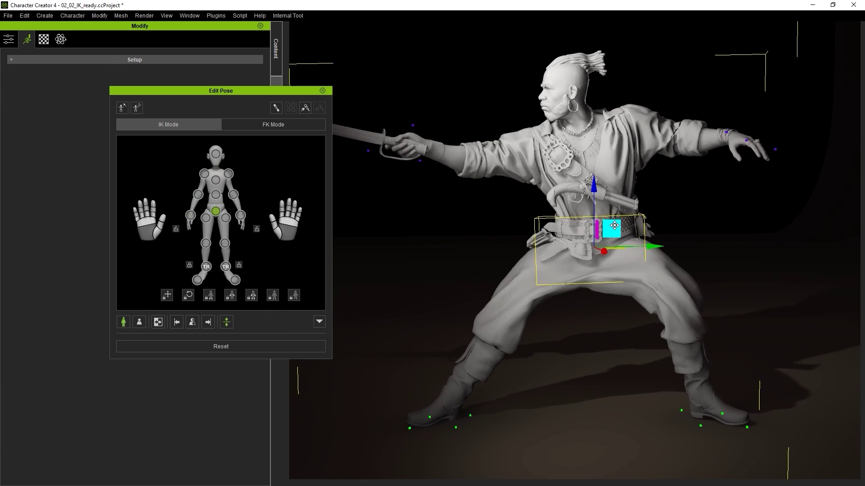
- Rotate the forearm of the pirate's pistol arm in Edit Pose
{"action": "mouse_move", "coordinate": [610, 225]}
{"action": "left_mouse_down"}
{"action": "mouse_move", "coordinate": [593, 220]}
{"action": "mouse_move", "coordinate": [616, 222]}
{"action": "mouse_move", "coordinate": [609, 226]}
{"action": "left_mouse_up"}
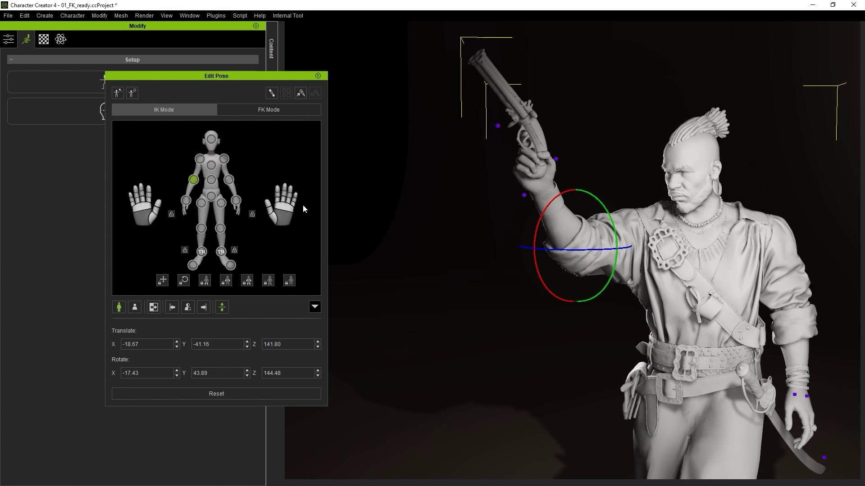
{"action": "left_click_drag", "start_coordinate": [497, 179], "coordinate": [516, 146]}
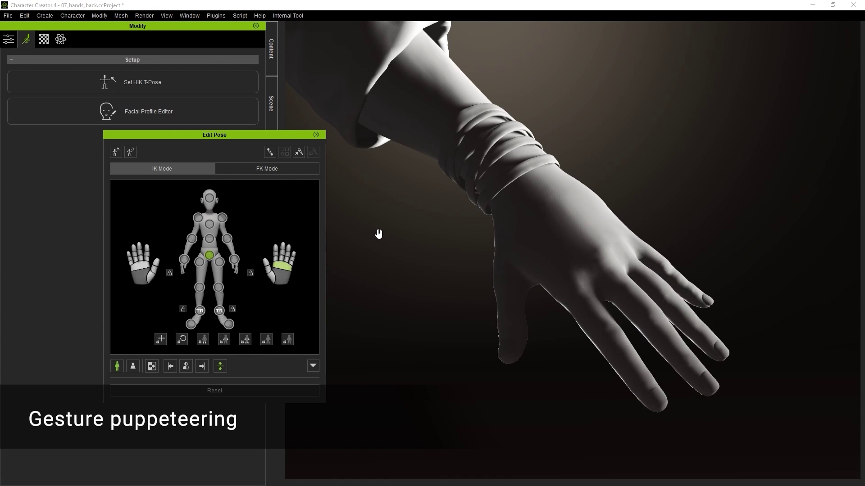
- Puppeteer the finger gesture of the pirate's left hand and rotate its thumb
{"action": "mouse_move", "coordinate": [378, 233]}
{"action": "left_mouse_down"}
{"action": "mouse_move", "coordinate": [521, 309]}
{"action": "mouse_move", "coordinate": [328, 385]}
{"action": "mouse_move", "coordinate": [400, 226]}
{"action": "mouse_move", "coordinate": [583, 367]}
{"action": "mouse_move", "coordinate": [368, 455]}
{"action": "left_mouse_up"}
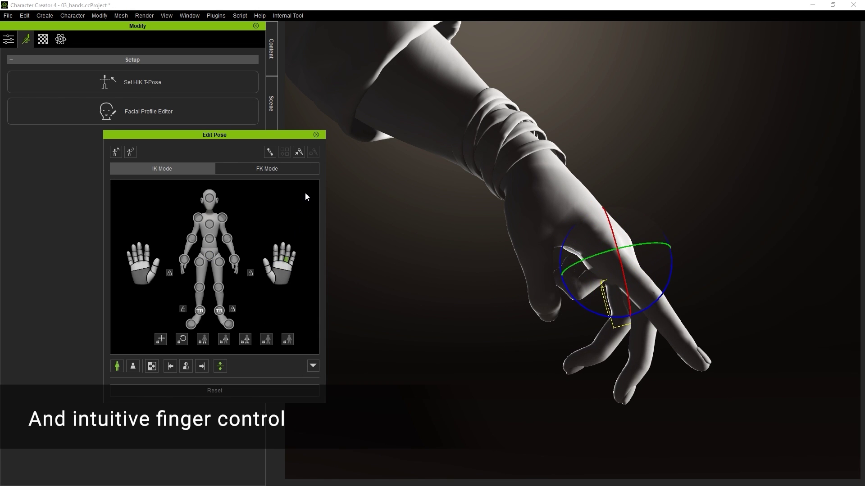
{"action": "left_click_drag", "start_coordinate": [273, 276], "coordinate": [285, 204]}
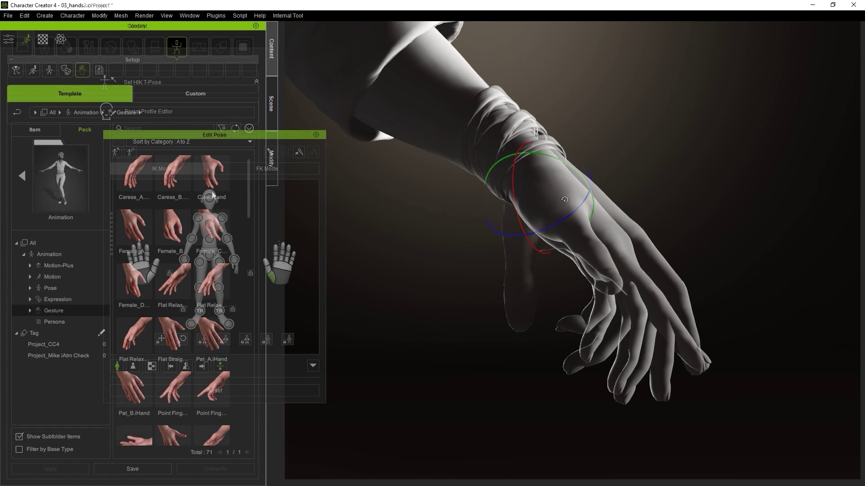
- Apply the Caress_A hand gesture from the Gesture library, and replace it with a Flat Relax gesture
{"action": "left_click_drag", "start_coordinate": [135, 178], "coordinate": [325, 270]}
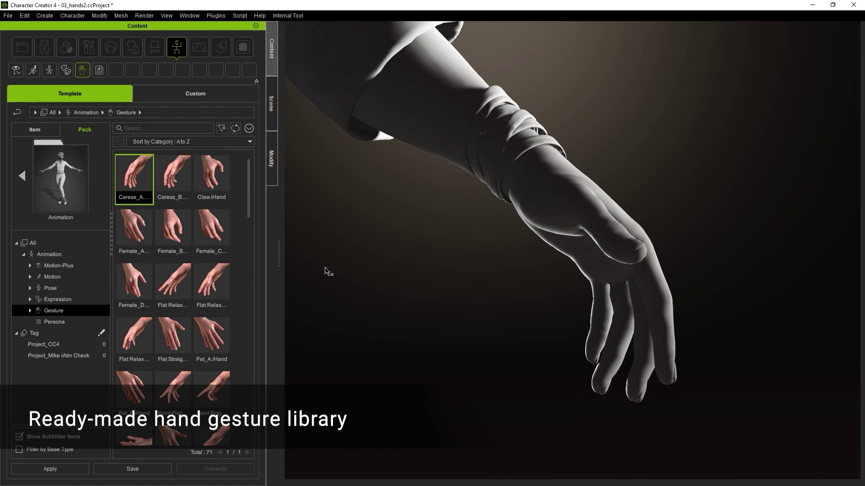
{"action": "left_click_drag", "start_coordinate": [564, 264], "coordinate": [564, 266]}
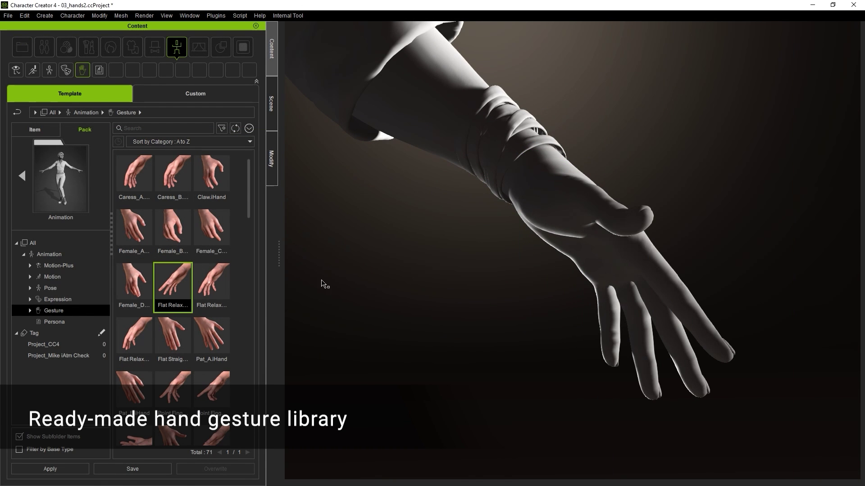
- Apply a pointing-finger gesture from the Gesture library to the pirate's hand
{"action": "left_click_drag", "start_coordinate": [198, 384], "coordinate": [653, 360]}
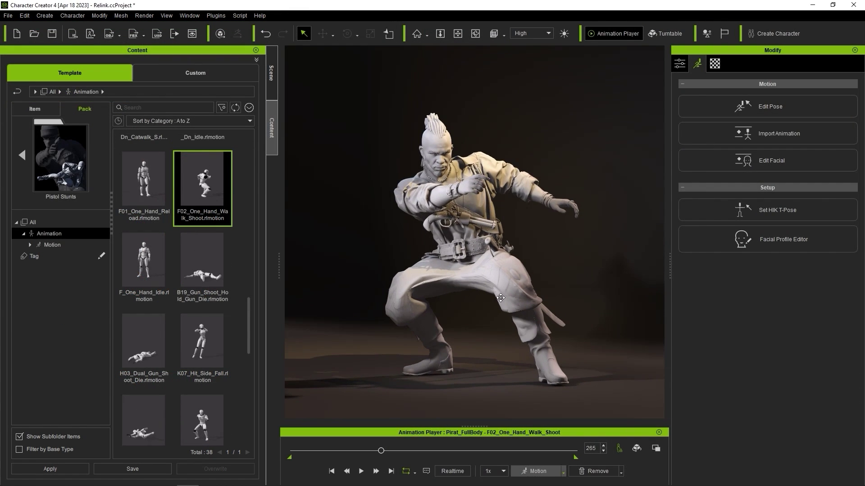
- Open the F02_One_Hand_Walk_Shoot pose in Edit Pose and reposition the pirate's hip in IK Mode
{"action": "left_click", "coordinate": [784, 114]}
{"action": "left_click", "coordinate": [171, 185]}
{"action": "scroll", "coordinate": [468, 216], "scroll_direction": "up", "scroll_amount": 2}
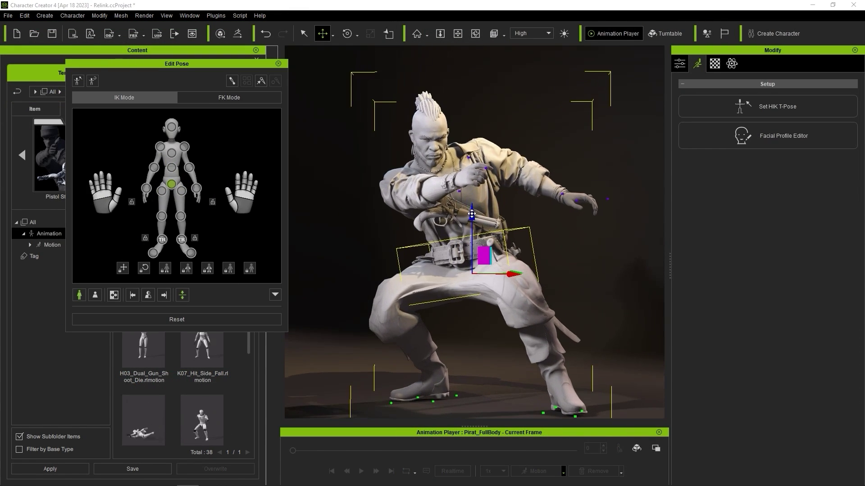
{"action": "left_click_drag", "start_coordinate": [472, 218], "coordinate": [457, 185]}
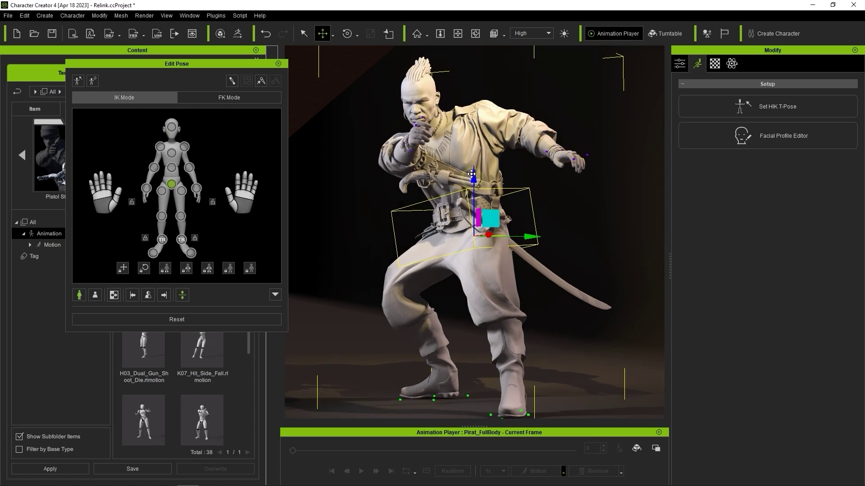
- Rotate the pirate's right forearm in Edit Pose to aim the shooting arm, and adjust the left forearm
{"action": "left_click", "coordinate": [154, 167]}
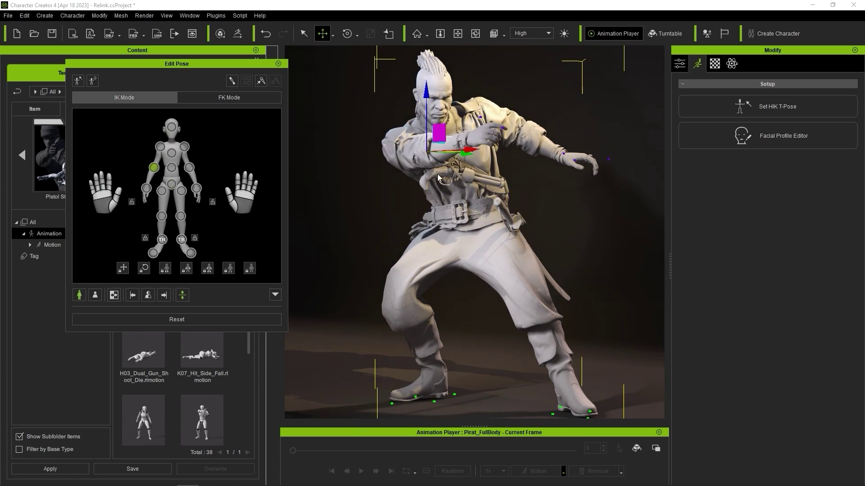
{"action": "left_click", "coordinate": [347, 34]}
{"action": "left_click", "coordinate": [357, 36]}
{"action": "left_click", "coordinate": [371, 49]}
{"action": "left_click_drag", "start_coordinate": [454, 151], "coordinate": [428, 152]}
{"action": "right_click_drag", "start_coordinate": [383, 173], "coordinate": [340, 172]}
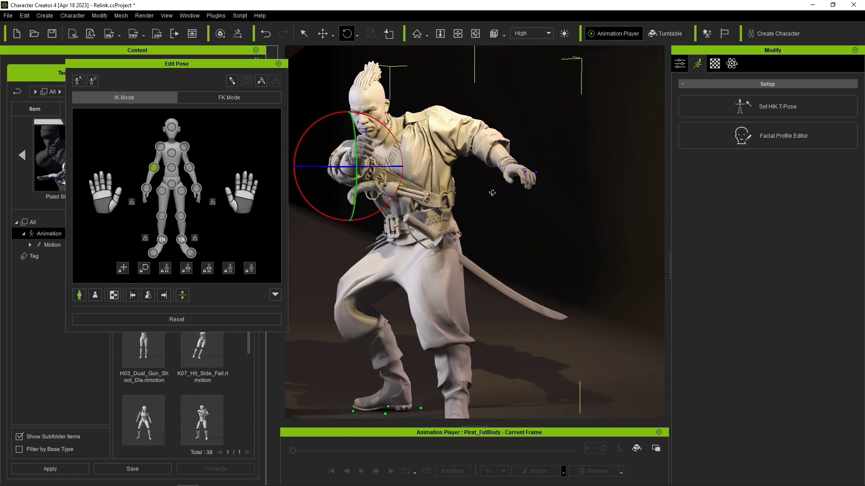
{"action": "left_click", "coordinate": [506, 121]}
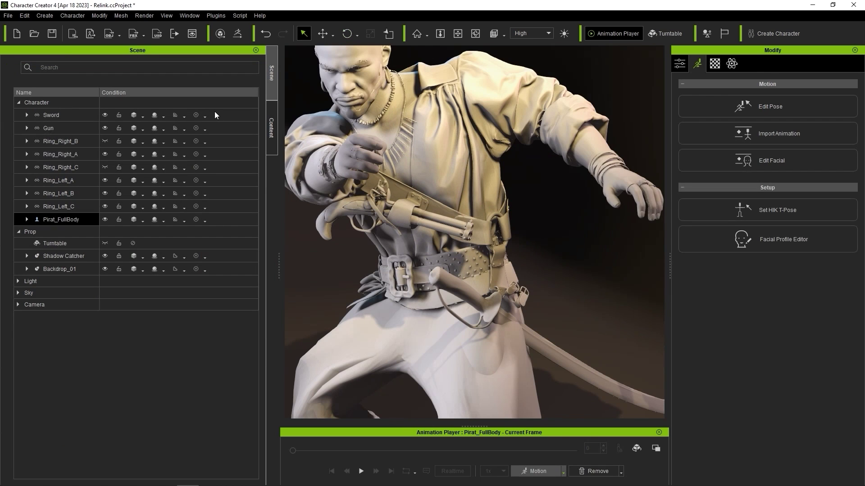
- Place the Gun in the pirate's right hand and rotate the fingers around its grip
{"action": "left_click", "coordinate": [48, 128]}
{"action": "left_click", "coordinate": [322, 34]}
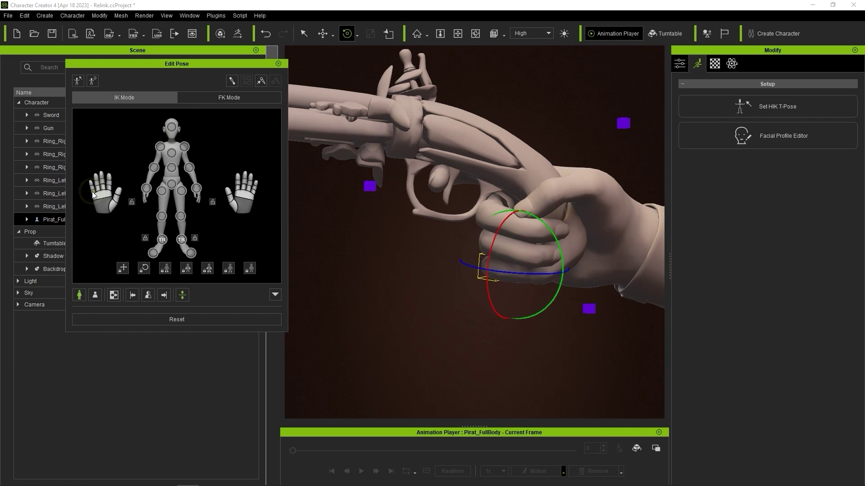
{"action": "right_click_drag", "start_coordinate": [504, 267], "coordinate": [552, 257]}
{"action": "left_click", "coordinate": [115, 203]}
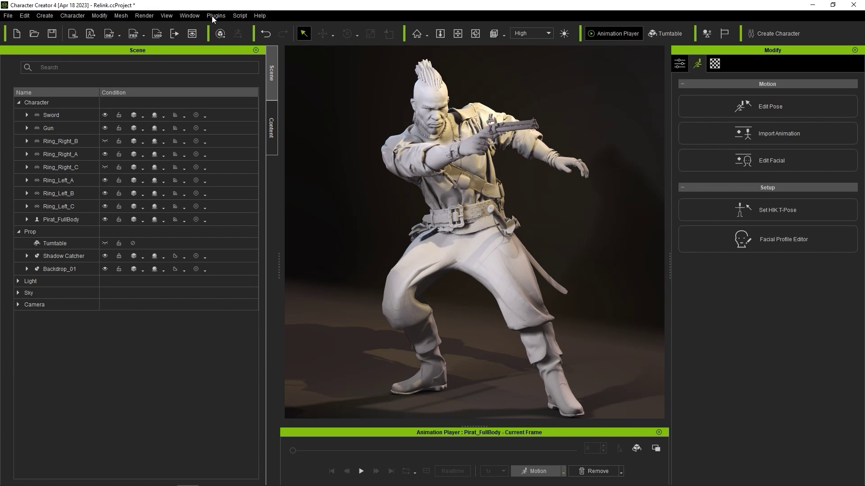
- Send the pirate's one-handed shooting pose to ZBrush through the plugin
{"action": "left_click", "coordinate": [212, 16]}
{"action": "mouse_move", "coordinate": [305, 51]}
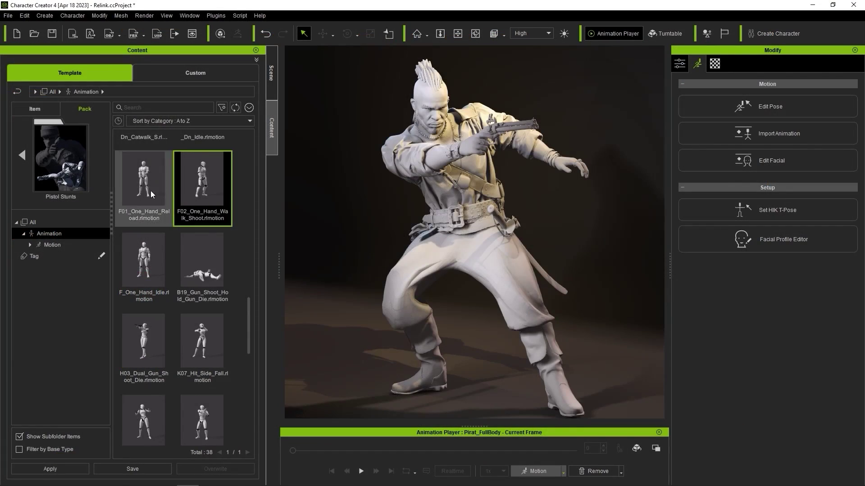
- Pose the pirate with the F01_One_Hand_Reload motion at frame 471, adding the gun in his hand, and send the pose to ZBrush
{"action": "left_click_drag", "start_coordinate": [150, 190], "coordinate": [513, 225]}
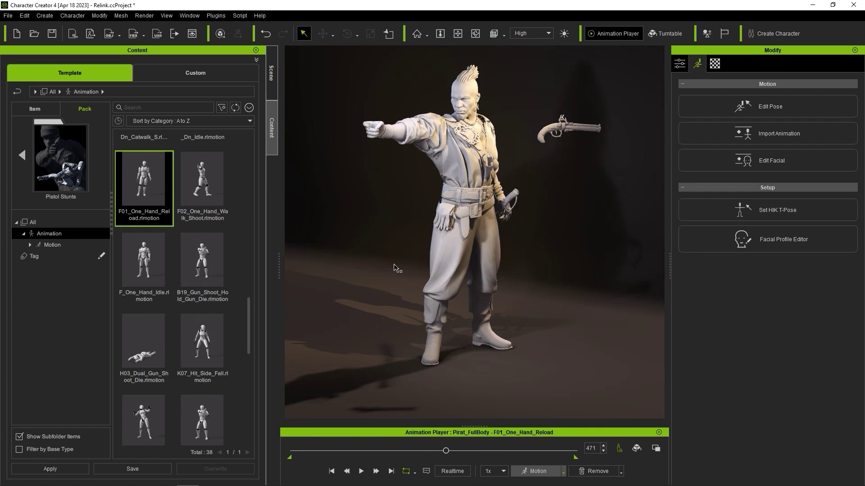
{"action": "left_click", "coordinate": [331, 34]}
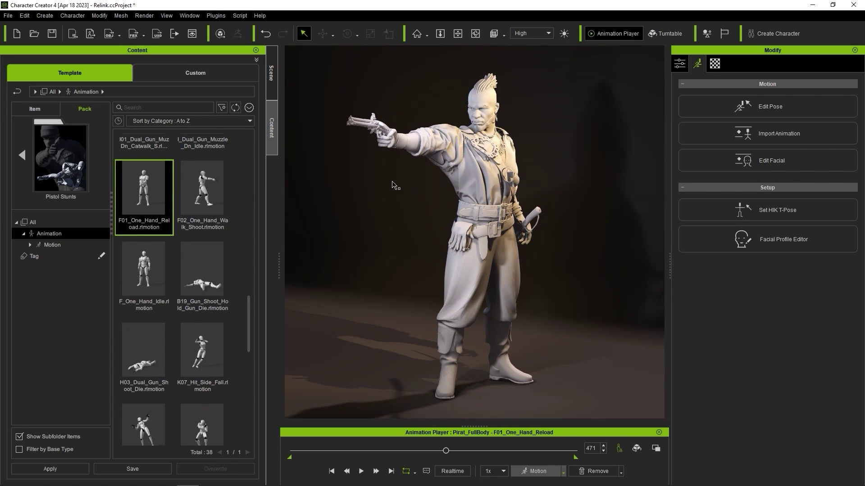
{"action": "left_click", "coordinate": [216, 15]}
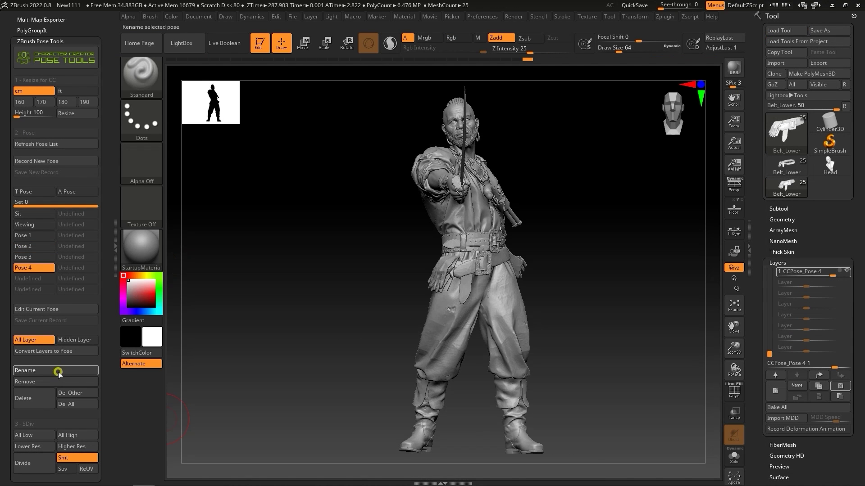
- In ZBrush Pose Tools, rename Pose 4 as Sword and select the third recorded pose
{"action": "left_click", "coordinate": [58, 371]}
{"action": "type", "text": "sd"}
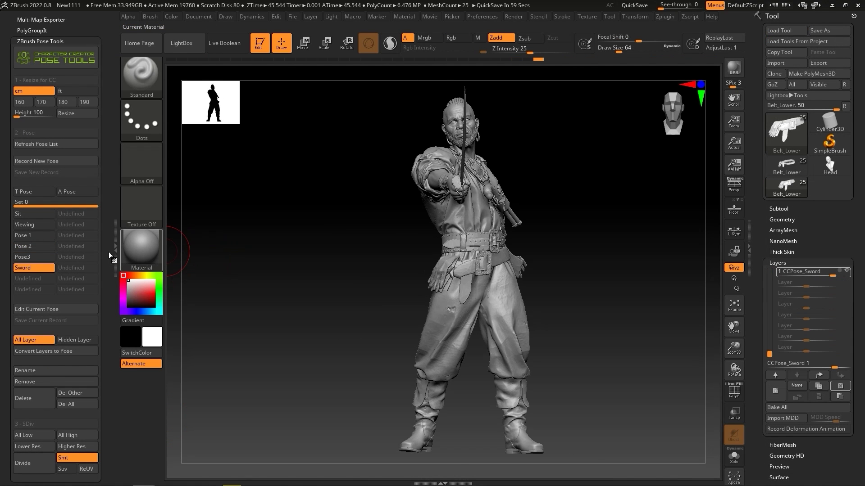
{"action": "left_click", "coordinate": [36, 257]}
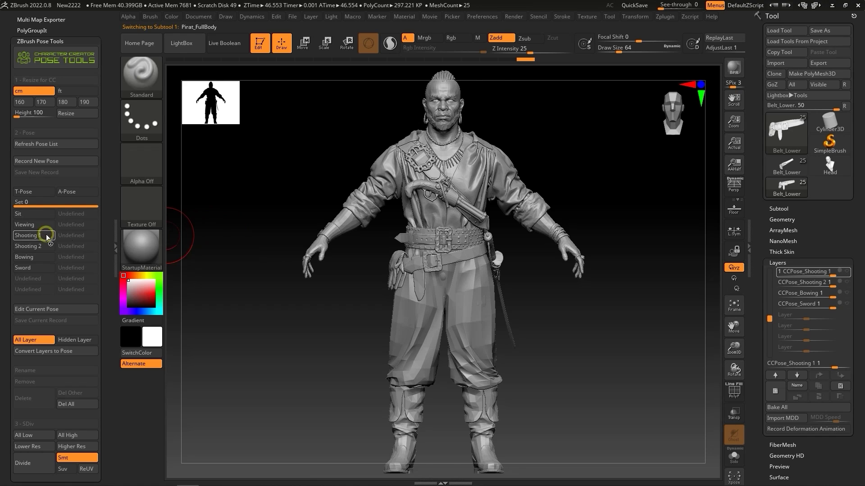
- Load the Shooting 1 pose in Pose Tools and start editing it
{"action": "left_click", "coordinate": [47, 238]}
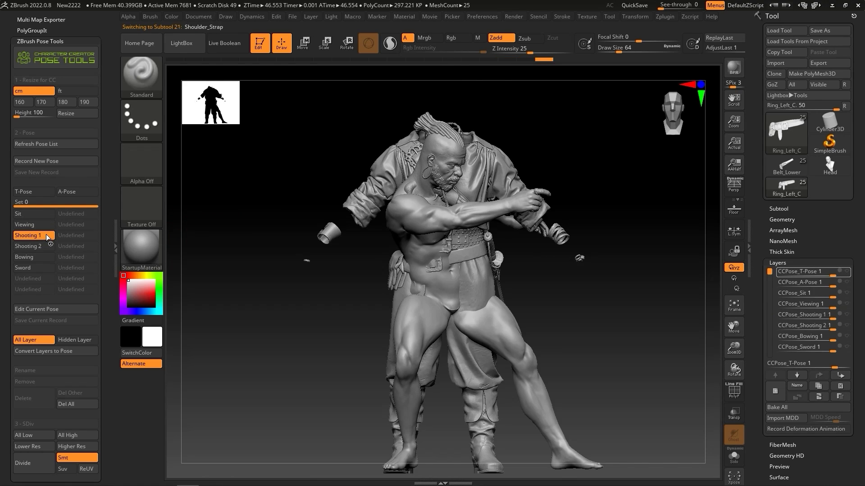
{"action": "left_click", "coordinate": [58, 311]}
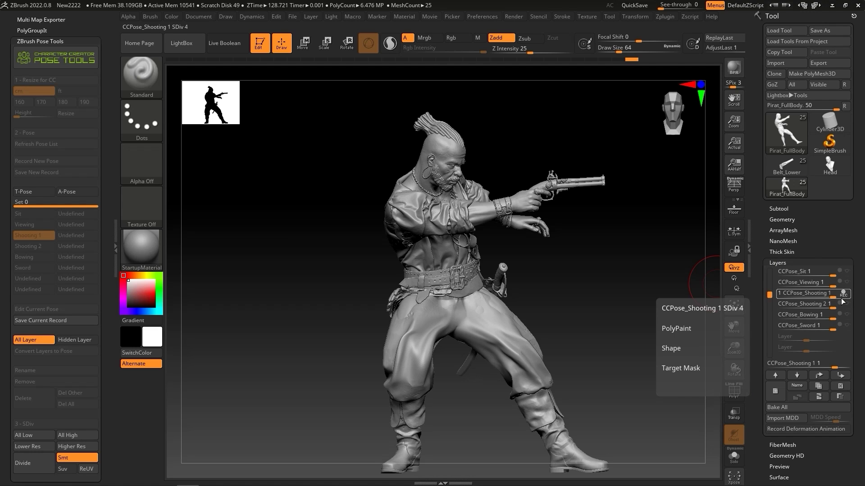
- Step through the subtools to the Panet mesh, examining the recording pose layer, the subdivision level and the trousers around the sword
{"action": "key", "text": "Down"}
{"action": "key", "text": "Down"}
{"action": "key", "text": "Down"}
{"action": "key", "text": "Down"}
{"action": "key", "text": "Down"}
{"action": "key", "text": "Down"}
{"action": "key", "text": "Down"}
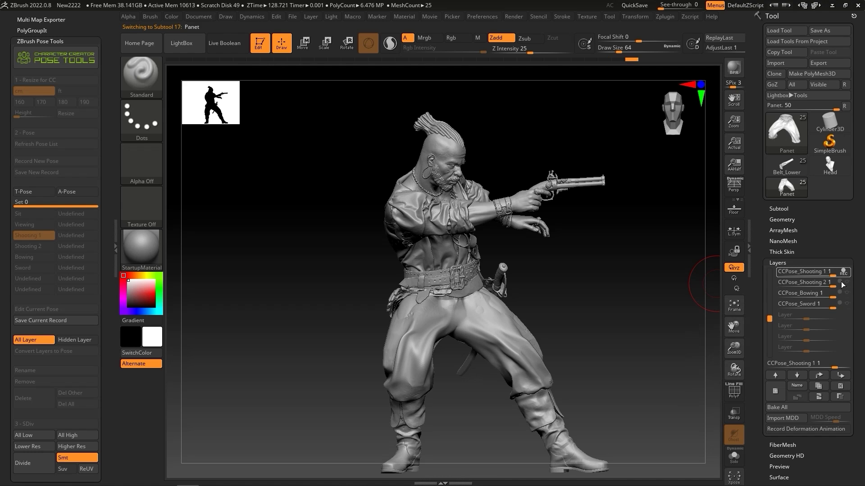
{"action": "left_click", "coordinate": [778, 209]}
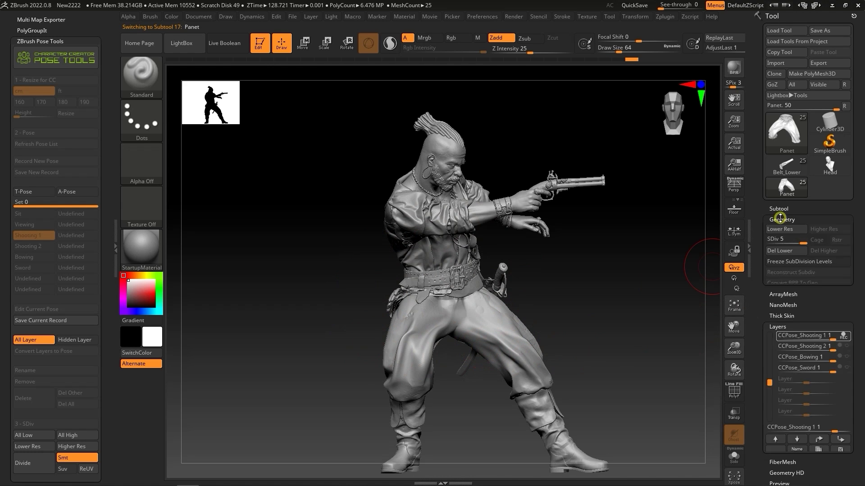
{"action": "mouse_move", "coordinate": [768, 51]}
{"action": "left_mouse_down"}
{"action": "mouse_move", "coordinate": [768, 61]}
{"action": "mouse_move", "coordinate": [768, 51]}
{"action": "left_mouse_up"}
{"action": "right_click_drag", "start_coordinate": [631, 283], "coordinate": [536, 291]}
{"action": "right_click_drag", "start_coordinate": [536, 290], "coordinate": [495, 345], "text": "ctrl"}
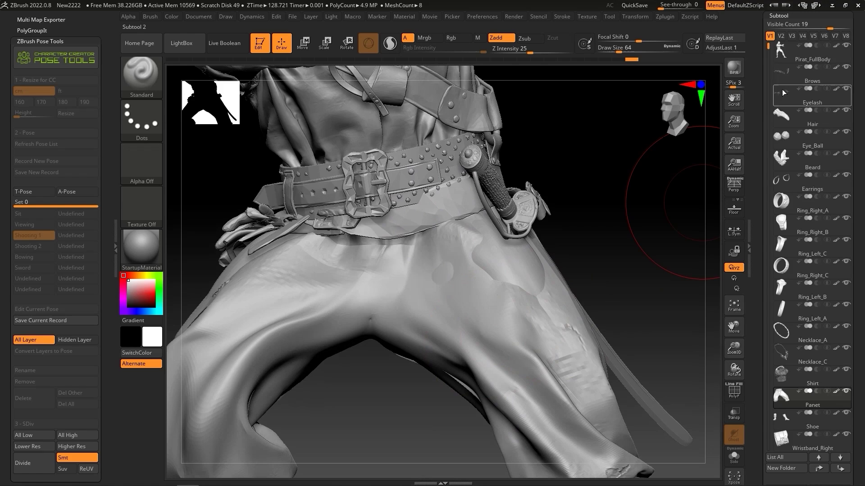
- Correct the shape of the pirate's trousers around the hips and thighs with the Move brush
{"action": "left_click", "coordinate": [144, 78]}
{"action": "left_click", "coordinate": [578, 291]}
{"action": "mouse_move", "coordinate": [575, 290]}
{"action": "right_mouse_down"}
{"action": "mouse_move", "coordinate": [507, 260]}
{"action": "mouse_move", "coordinate": [472, 257]}
{"action": "right_mouse_up"}
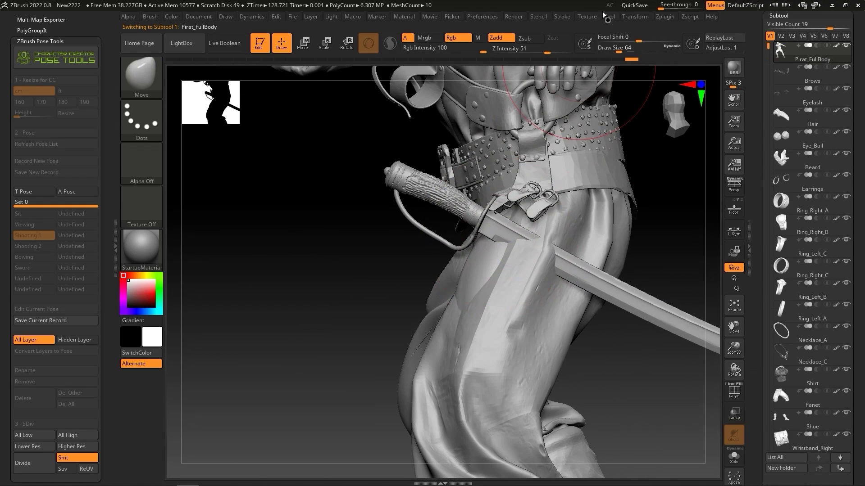
{"action": "left_click", "coordinate": [635, 16]}
{"action": "left_click", "coordinate": [696, 275]}
{"action": "mouse_move", "coordinate": [531, 276]}
{"action": "right_mouse_down"}
{"action": "mouse_move", "coordinate": [467, 253]}
{"action": "mouse_move", "coordinate": [444, 254]}
{"action": "right_mouse_up"}
{"action": "left_click_drag", "start_coordinate": [444, 255], "coordinate": [432, 239]}
{"action": "mouse_move", "coordinate": [433, 239]}
{"action": "right_mouse_down"}
{"action": "mouse_move", "coordinate": [401, 262]}
{"action": "mouse_move", "coordinate": [283, 224]}
{"action": "mouse_move", "coordinate": [285, 236]}
{"action": "mouse_move", "coordinate": [293, 222]}
{"action": "right_mouse_up"}
{"action": "left_click_drag", "start_coordinate": [294, 222], "coordinate": [285, 205]}
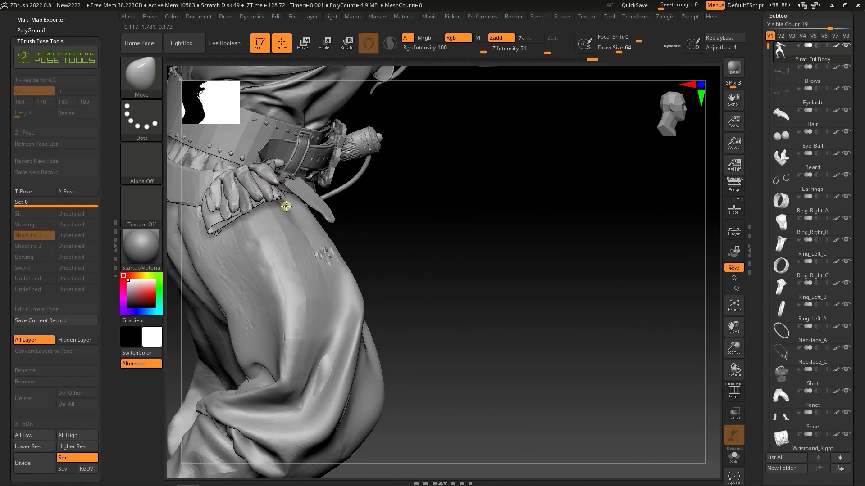
{"action": "mouse_move", "coordinate": [276, 214]}
{"action": "right_mouse_down"}
{"action": "mouse_move", "coordinate": [330, 256]}
{"action": "mouse_move", "coordinate": [353, 235]}
{"action": "right_mouse_up"}
{"action": "right_click_drag", "start_coordinate": [313, 260], "coordinate": [667, 192]}
- Select the Sword subtool and move and rotate it with the gizmo to fit beside the pirate's hip
{"action": "left_click_drag", "start_coordinate": [767, 46], "coordinate": [767, 82]}
{"action": "mouse_move", "coordinate": [416, 191]}
{"action": "right_mouse_down"}
{"action": "mouse_move", "coordinate": [518, 187]}
{"action": "mouse_move", "coordinate": [509, 169]}
{"action": "mouse_move", "coordinate": [574, 247]}
{"action": "mouse_move", "coordinate": [405, 190]}
{"action": "right_mouse_up"}
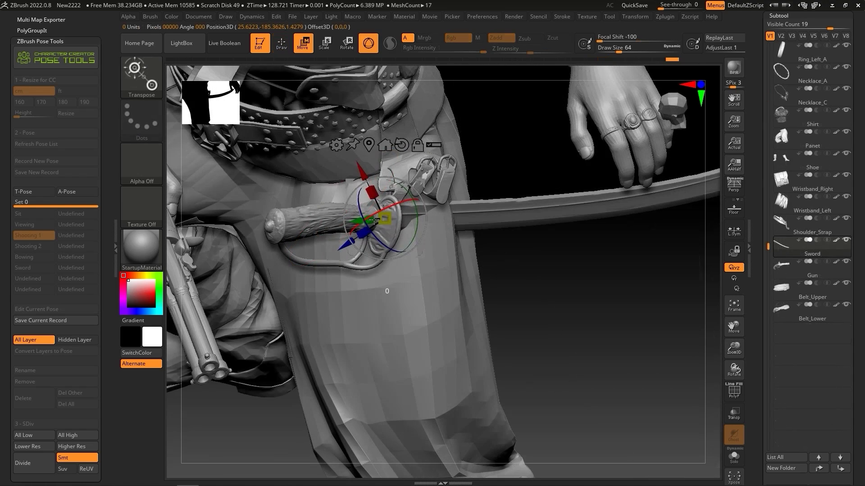
{"action": "left_click_drag", "start_coordinate": [416, 220], "coordinate": [409, 194]}
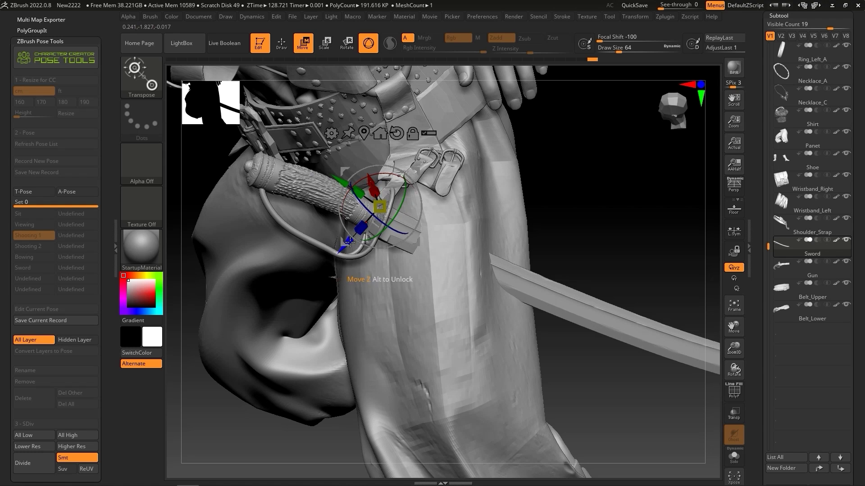
{"action": "left_click_drag", "start_coordinate": [349, 242], "coordinate": [387, 184]}
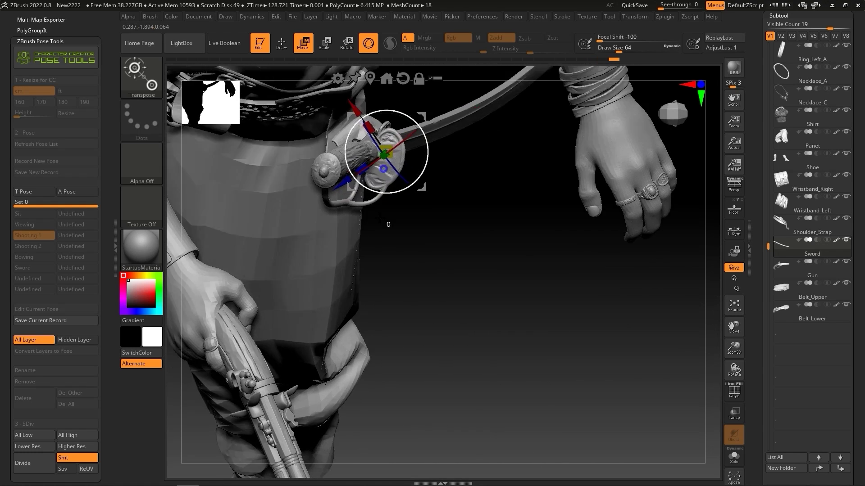
{"action": "left_click_drag", "start_coordinate": [379, 218], "coordinate": [376, 190]}
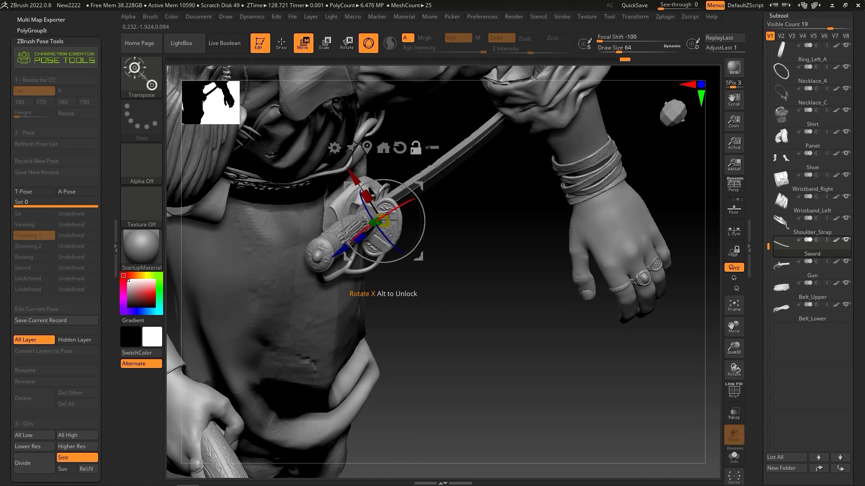
{"action": "left_click_drag", "start_coordinate": [430, 194], "coordinate": [433, 200]}
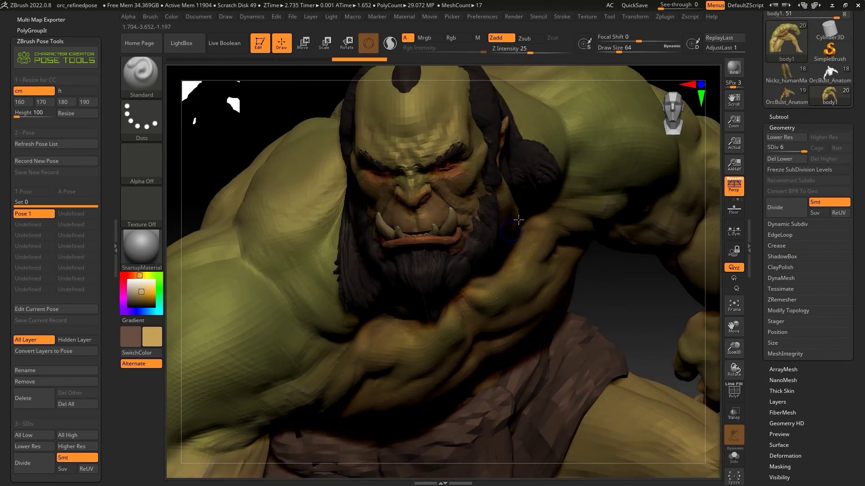
- On the orc's body, drop the subdivision to its lowest level and set it back to level 6
{"action": "left_click", "coordinate": [769, 150]}
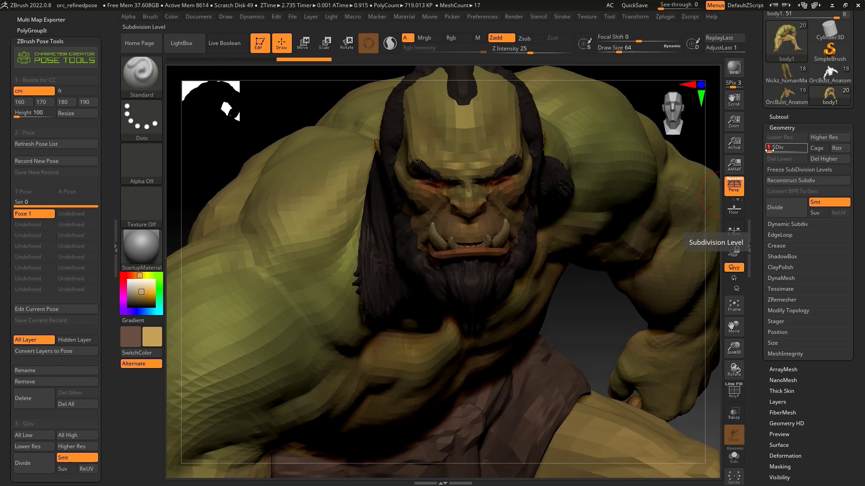
{"action": "left_click", "coordinate": [805, 151]}
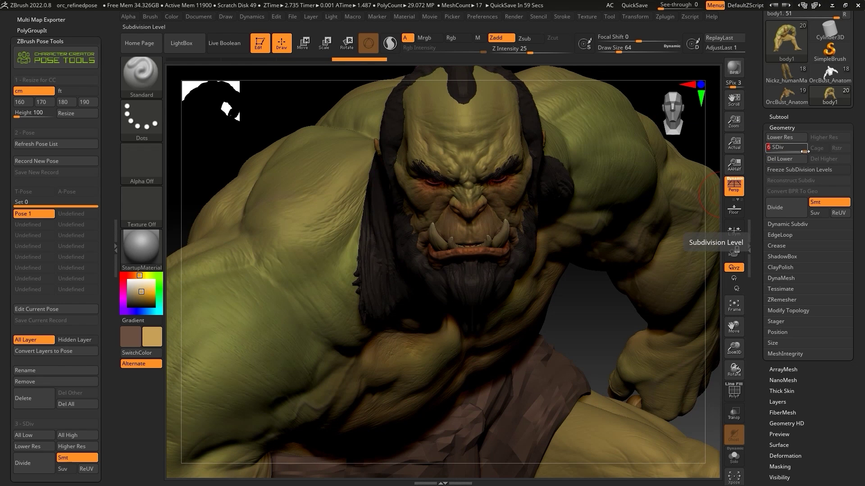
- Select the orc's rag subtool and set its subdivision level to 6
{"action": "right_click_drag", "start_coordinate": [568, 359], "coordinate": [590, 171], "text": "alt"}
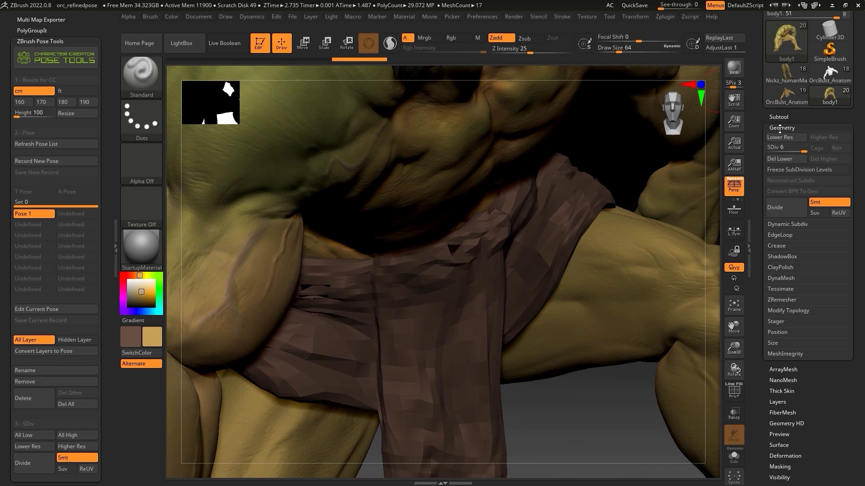
{"action": "left_click", "coordinate": [778, 117]}
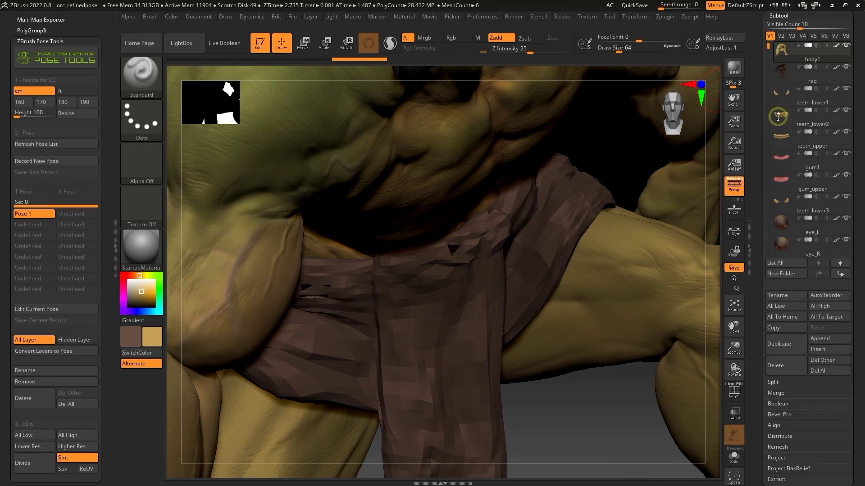
{"action": "left_click", "coordinate": [778, 15]}
{"action": "left_click", "coordinate": [776, 26]}
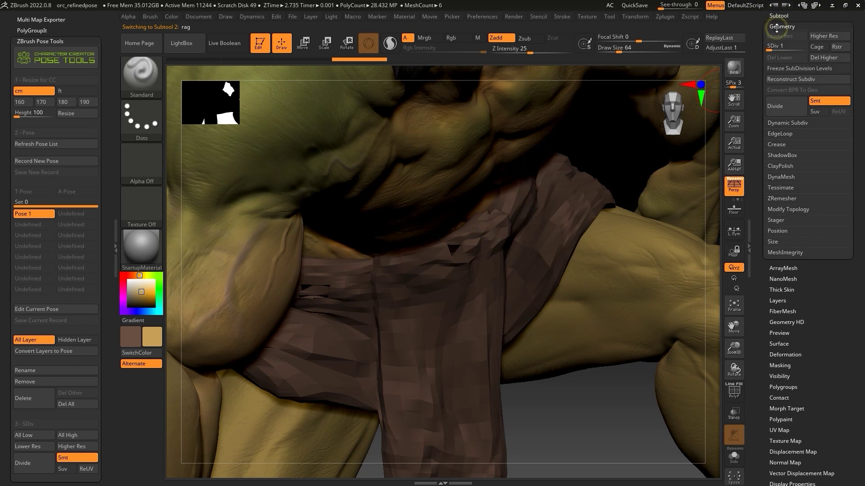
{"action": "left_click", "coordinate": [804, 50]}
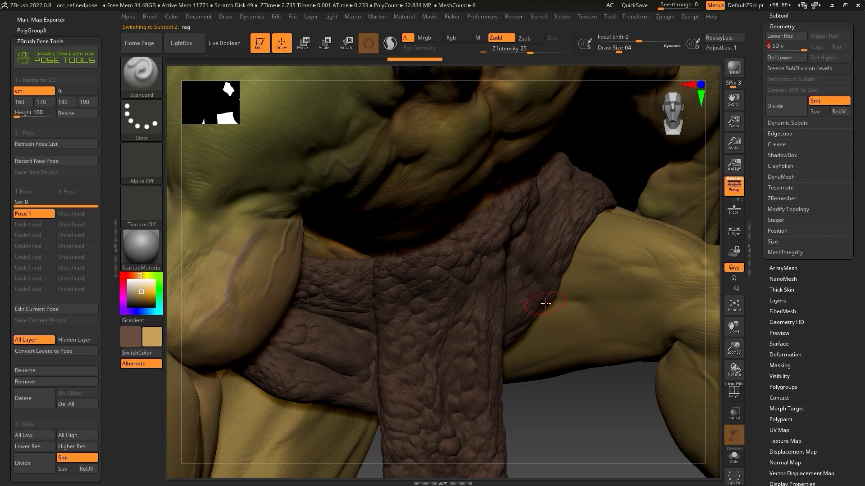
- Use Pose Tools' SDiv functions to set all orc subtools to their lowest level, and to lower all subtools by one level
{"action": "left_click_drag", "start_coordinate": [6, 302], "coordinate": [3, 215]}
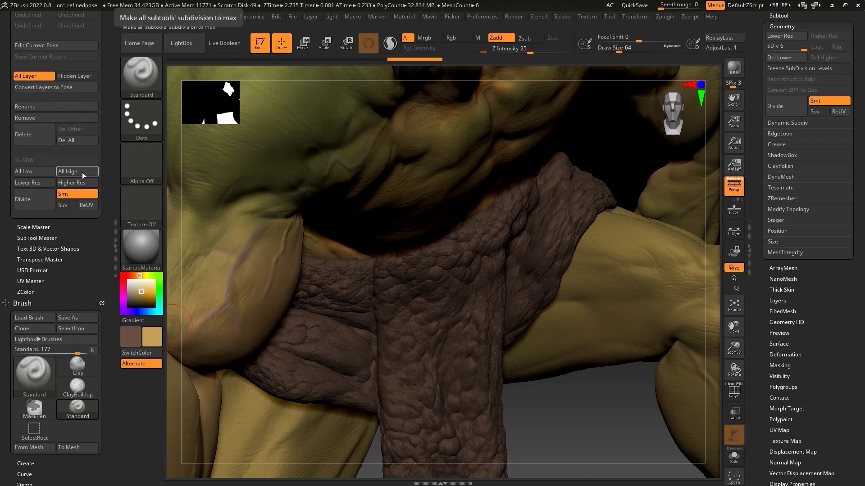
{"action": "left_click", "coordinate": [45, 172]}
{"action": "right_click_drag", "start_coordinate": [476, 285], "coordinate": [429, 349], "text": "ctrl"}
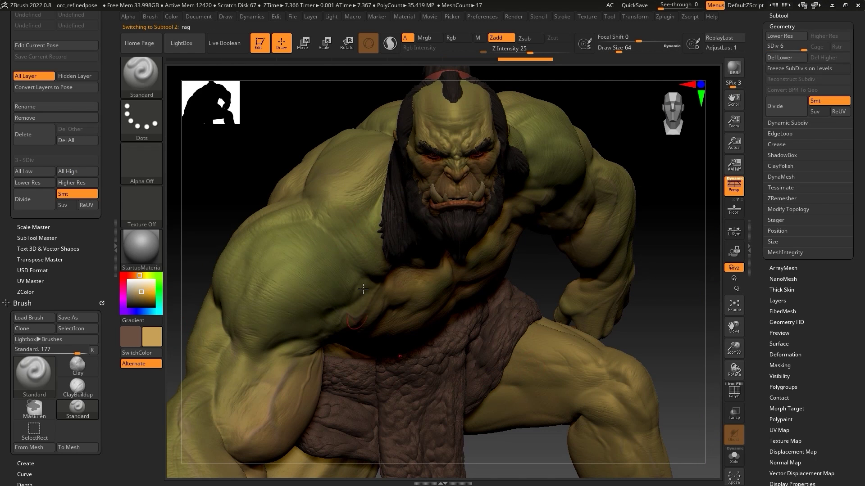
{"action": "left_click", "coordinate": [42, 184]}
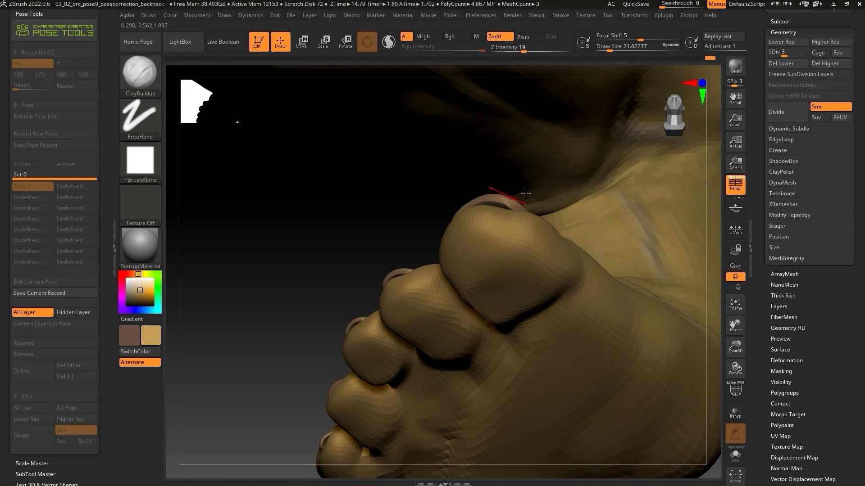
- Reduce the ClayBuildup brush's draw size for sculpting the orc's toes
{"action": "key", "text": "s"}
{"action": "left_click_drag", "start_coordinate": [653, 162], "coordinate": [632, 163]}
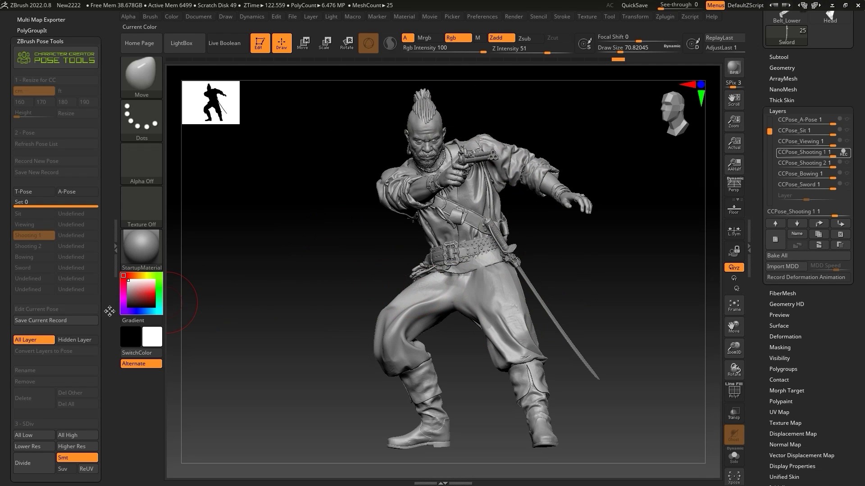
- Save the current record of the pirate's Shooting 1 pose in Pose Tools
{"action": "left_click", "coordinate": [81, 322]}
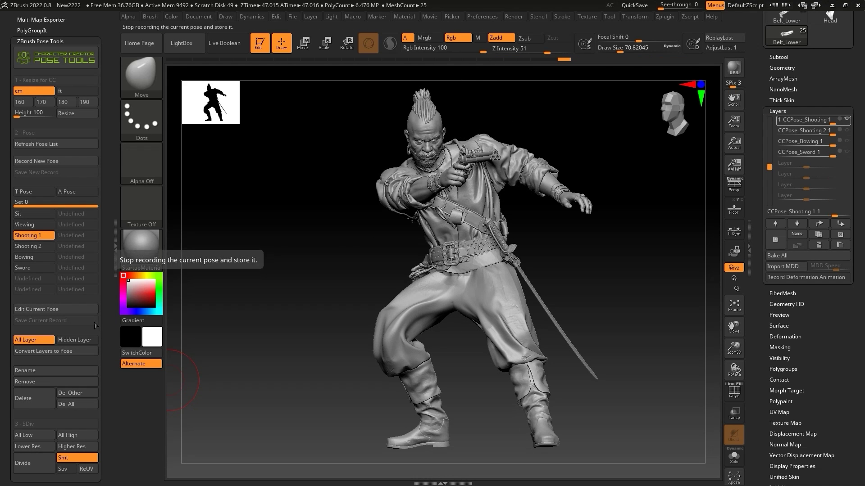
{"action": "scroll", "coordinate": [800, 141], "scroll_direction": "up", "scroll_amount": 2}
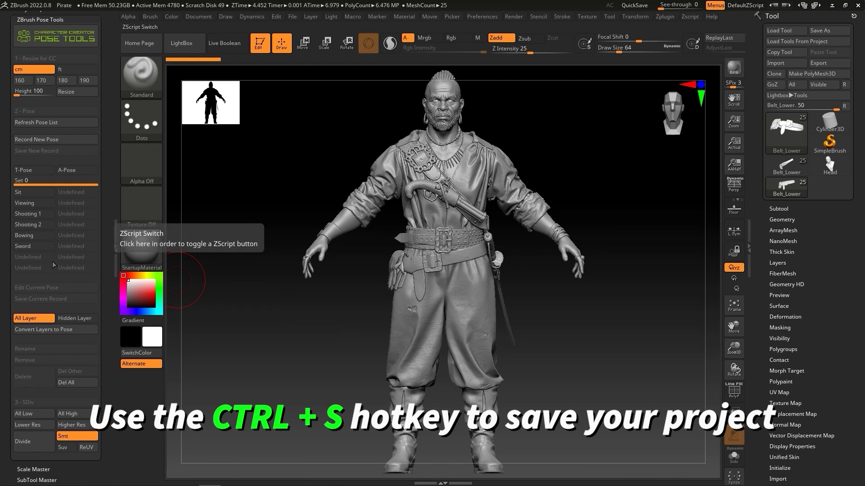
- Save the ZBrush project as Pirate.zpr in the ZBP folder
{"action": "key", "text": "ctrl"}
{"action": "key", "text": "ctrl+s"}
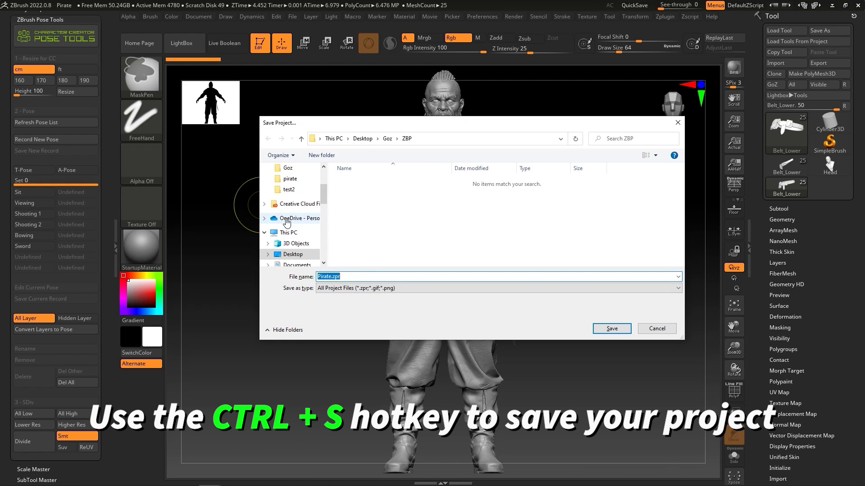
{"action": "left_click", "coordinate": [365, 275]}
{"action": "left_click", "coordinate": [612, 329]}
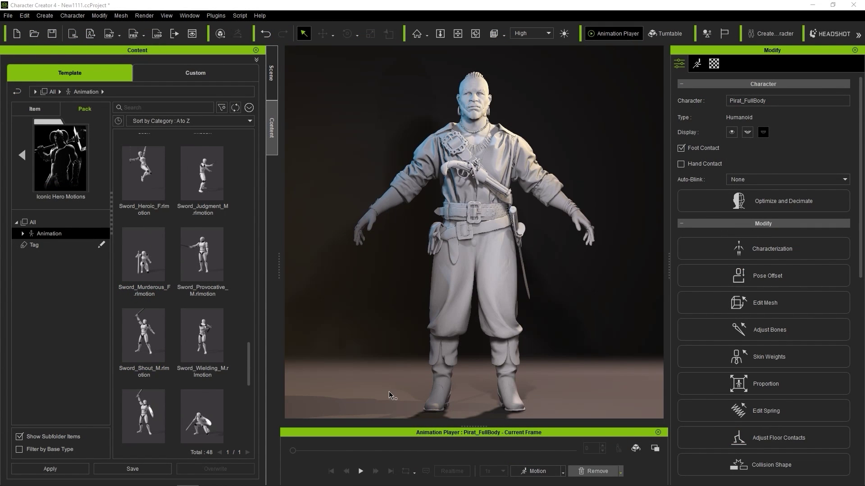
- In Character Creator 4, save the character as a CC Project named Pirate and go to the saved file
{"action": "left_click", "coordinate": [133, 468]}
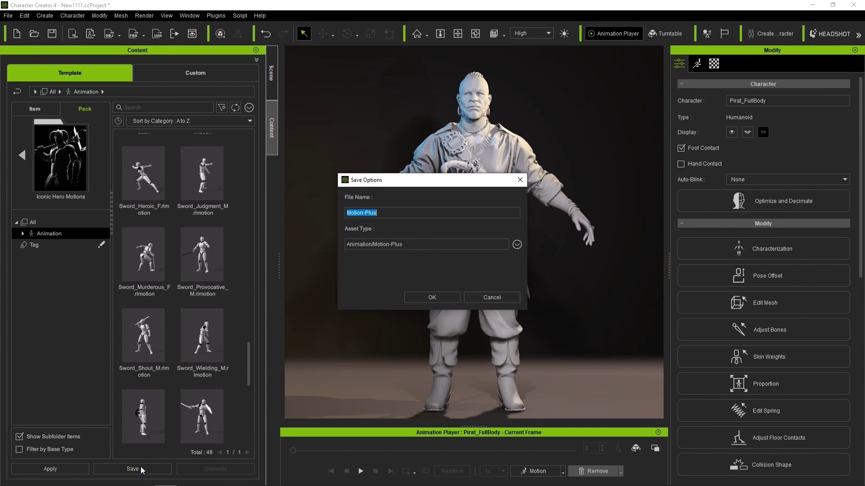
{"action": "left_click", "coordinate": [517, 245]}
{"action": "mouse_move", "coordinate": [545, 250]}
{"action": "left_click", "coordinate": [597, 251]}
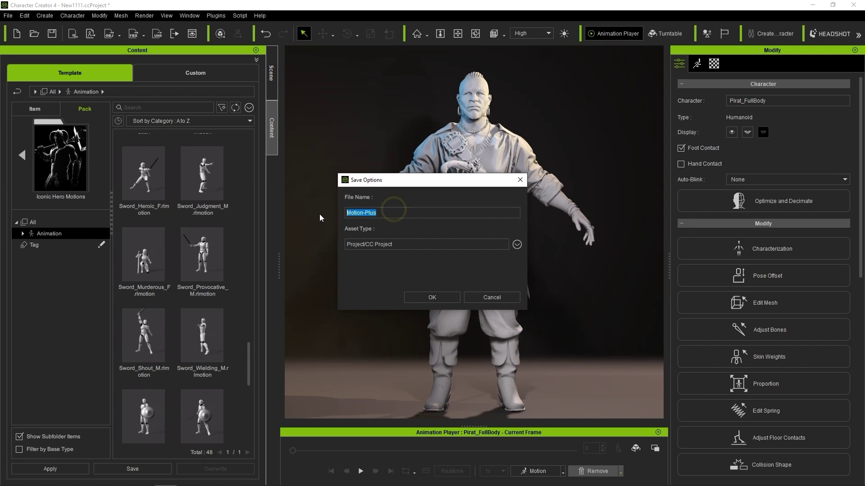
{"action": "type", "text": "Pirate"}
{"action": "left_click", "coordinate": [442, 298]}
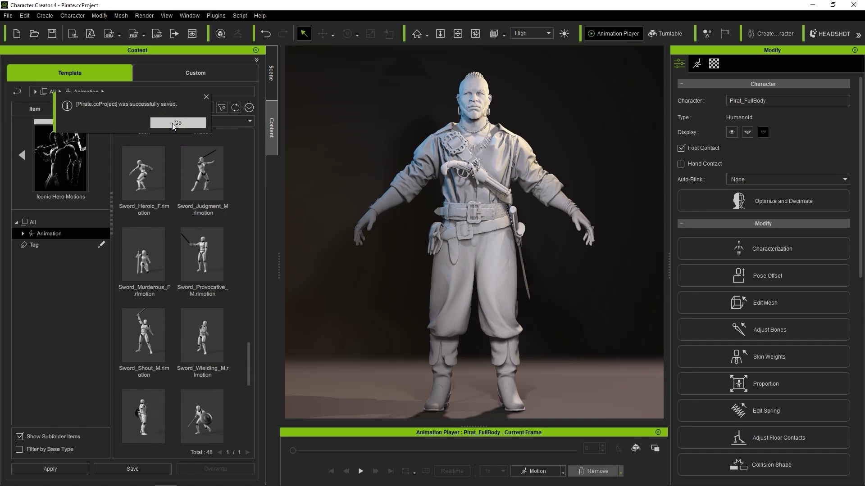
{"action": "left_click", "coordinate": [173, 123]}
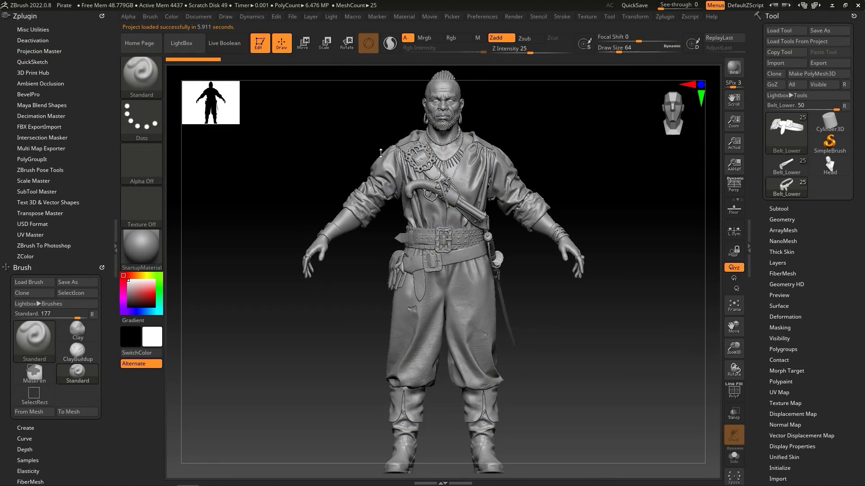
- In the reloaded ZBrush project, show the Belt_Lower subtool's layers and refresh the pose list in ZBrush Pose Tools
{"action": "left_click", "coordinate": [772, 262]}
{"action": "left_click_drag", "start_coordinate": [770, 328], "coordinate": [811, 258]}
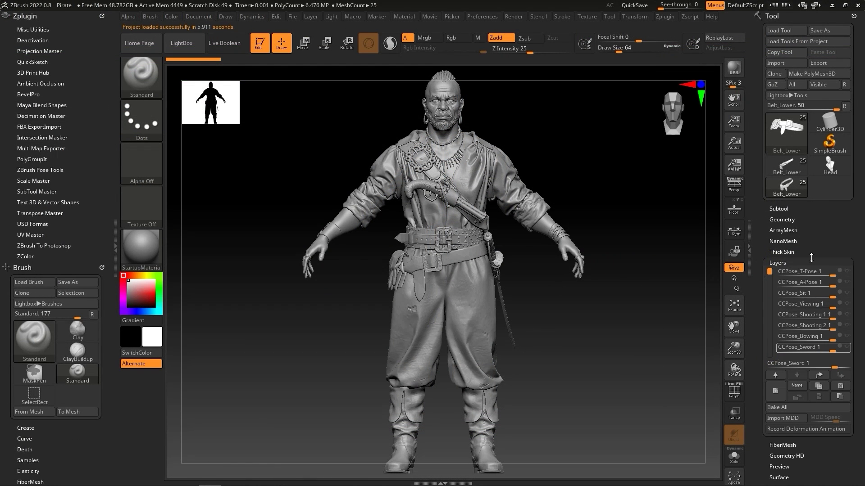
{"action": "left_click", "coordinate": [54, 169]}
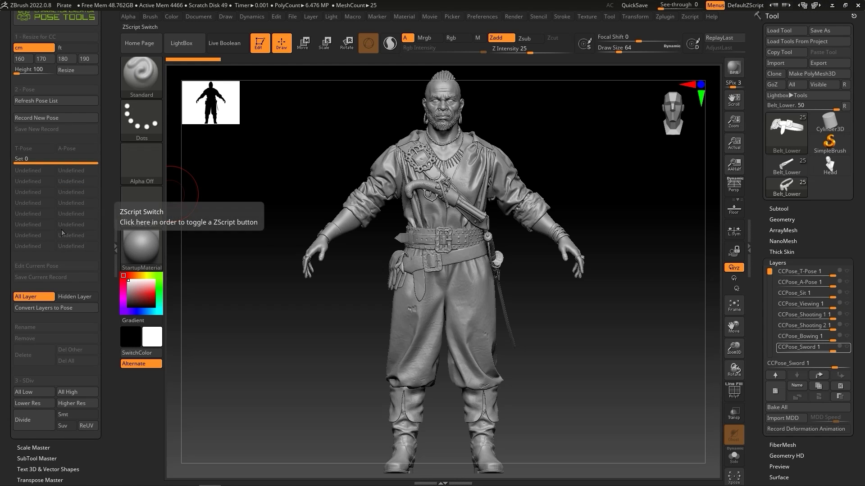
{"action": "left_click", "coordinate": [71, 99]}
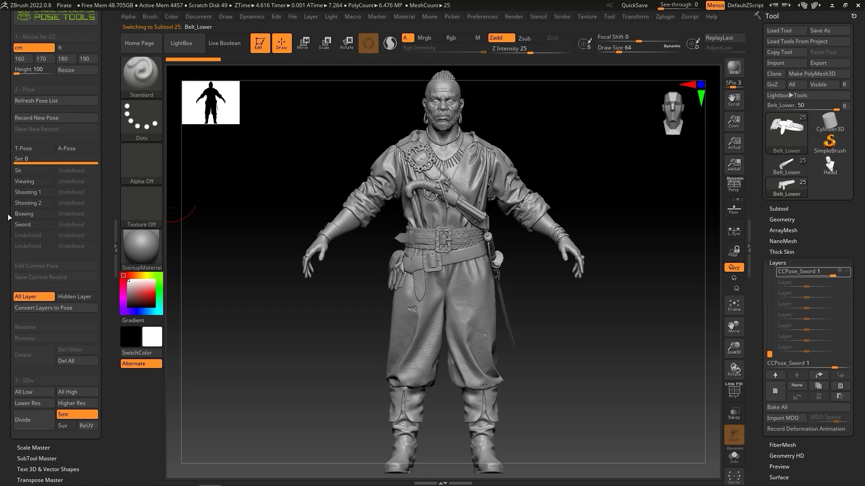
- Apply the stored Shooting 2, Bowing and Sword poses to the pirate one after another
{"action": "left_click", "coordinate": [45, 205]}
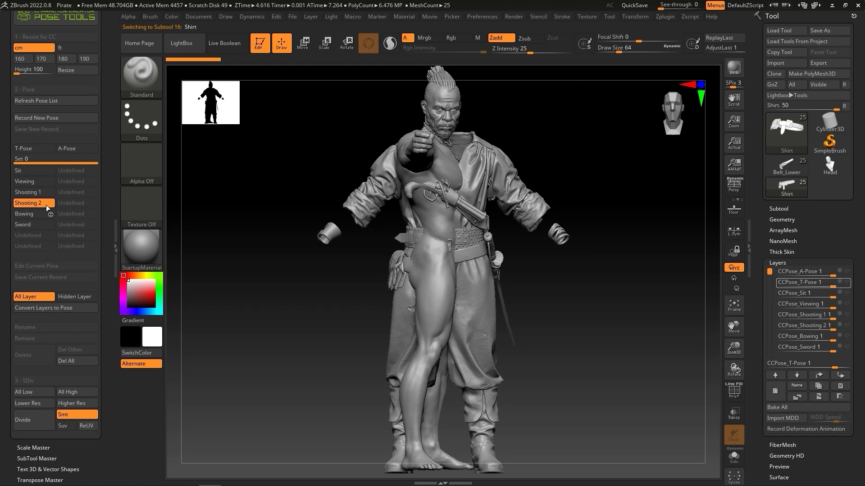
{"action": "mouse_move", "coordinate": [613, 318]}
{"action": "left_mouse_down"}
{"action": "mouse_move", "coordinate": [581, 317]}
{"action": "mouse_move", "coordinate": [666, 312]}
{"action": "mouse_move", "coordinate": [623, 316]}
{"action": "left_mouse_up"}
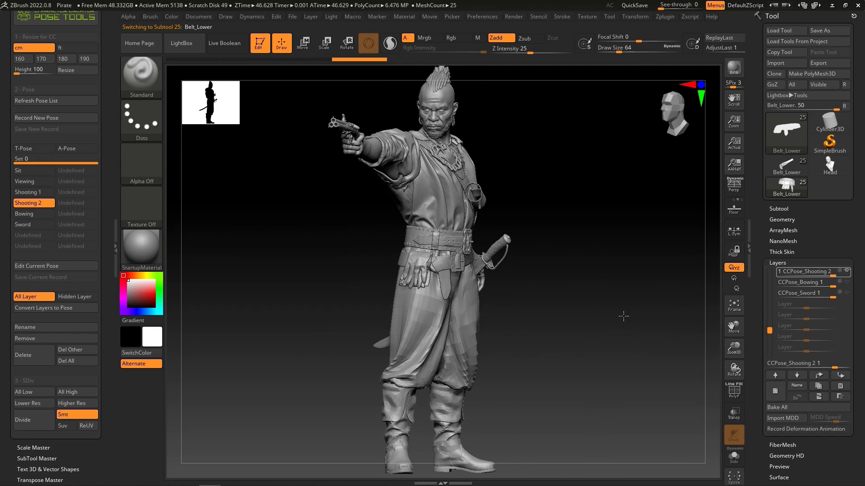
{"action": "left_click", "coordinate": [45, 214]}
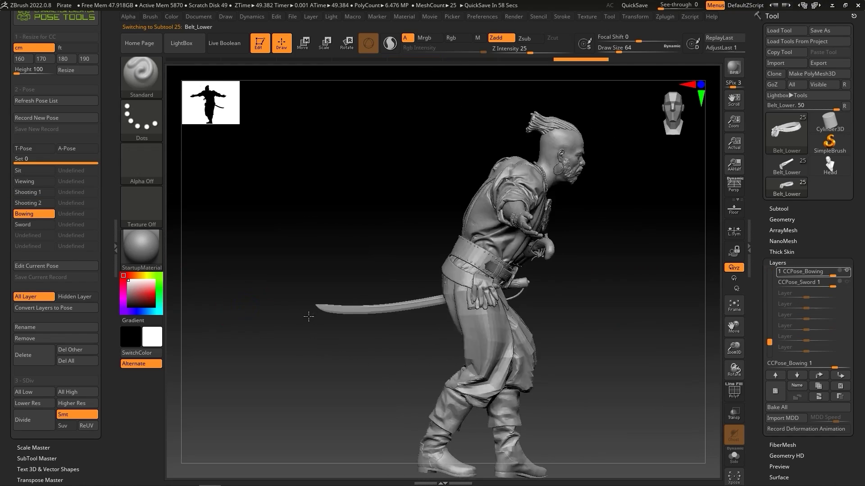
{"action": "left_click", "coordinate": [42, 225]}
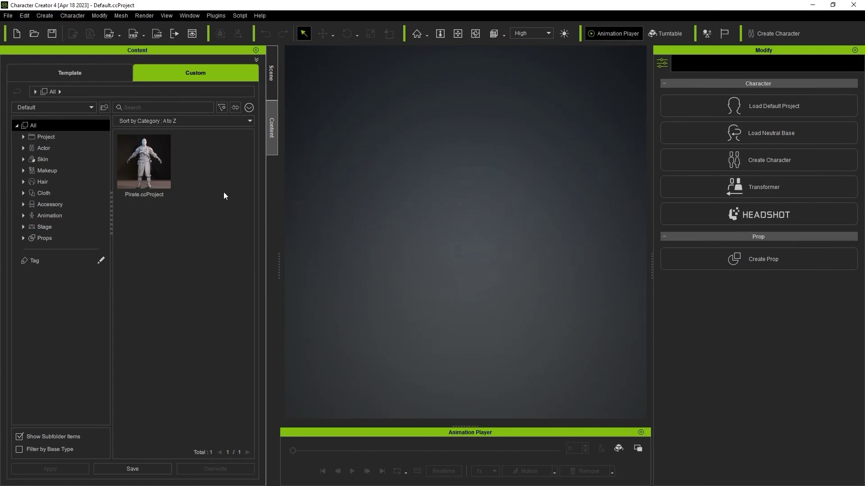
- Open Pirate.ccProject in Character Creator 4 and apply the Cheer Self-Encourage motion to the pirate
{"action": "double_click", "coordinate": [166, 168]}
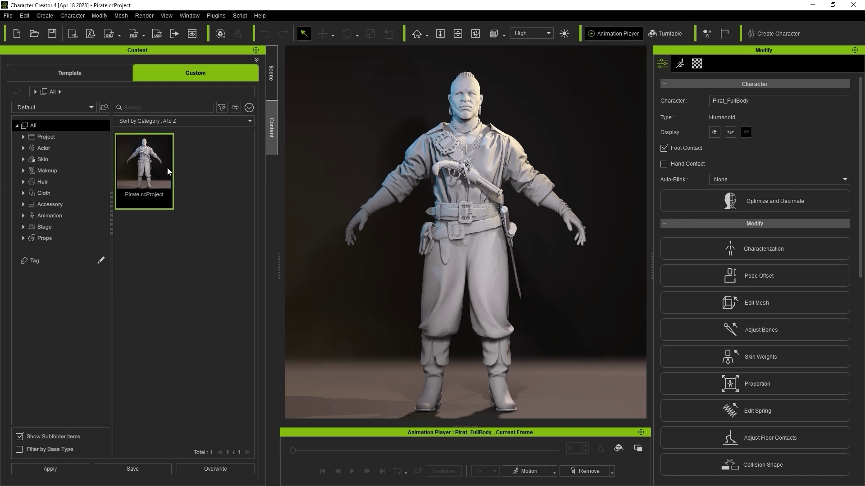
{"action": "left_click", "coordinate": [98, 78]}
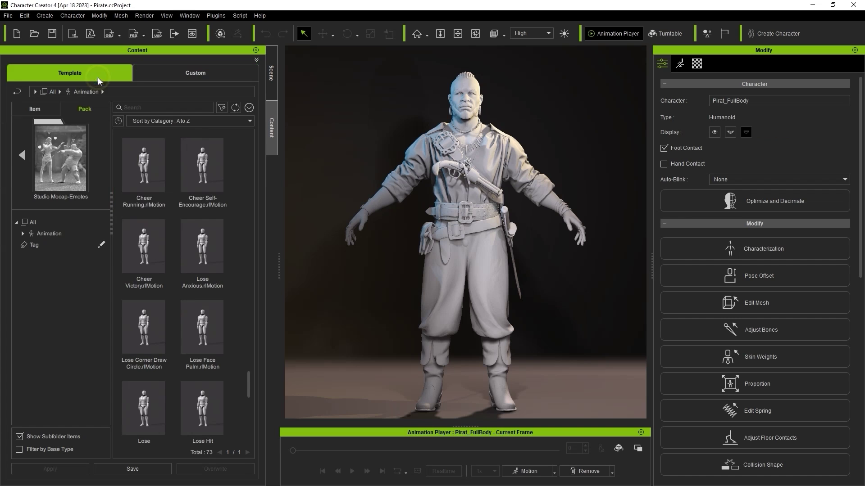
{"action": "left_click", "coordinate": [203, 176]}
{"action": "left_click_drag", "start_coordinate": [305, 198], "coordinate": [500, 252]}
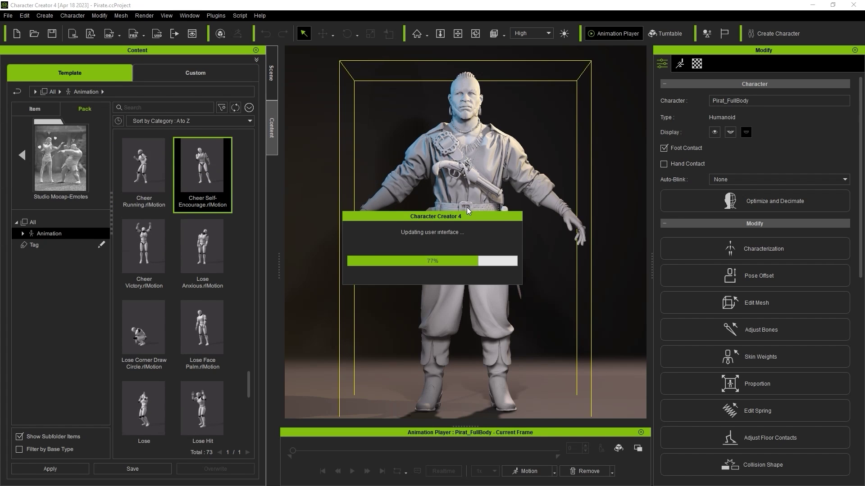
- Go to frame 305 of the motion and send the raised-arms pose to ZBrush
{"action": "left_click_drag", "start_coordinate": [293, 451], "coordinate": [458, 453]}
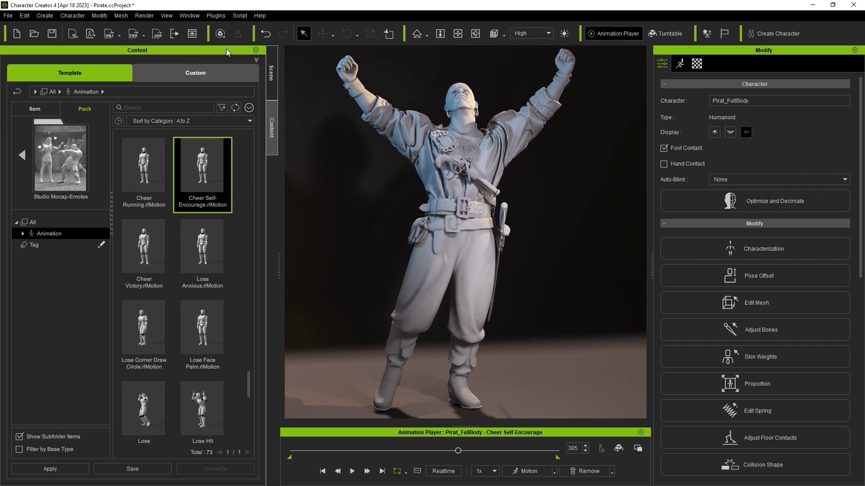
{"action": "left_click", "coordinate": [213, 16]}
{"action": "mouse_move", "coordinate": [279, 51]}
{"action": "left_click", "coordinate": [407, 53]}
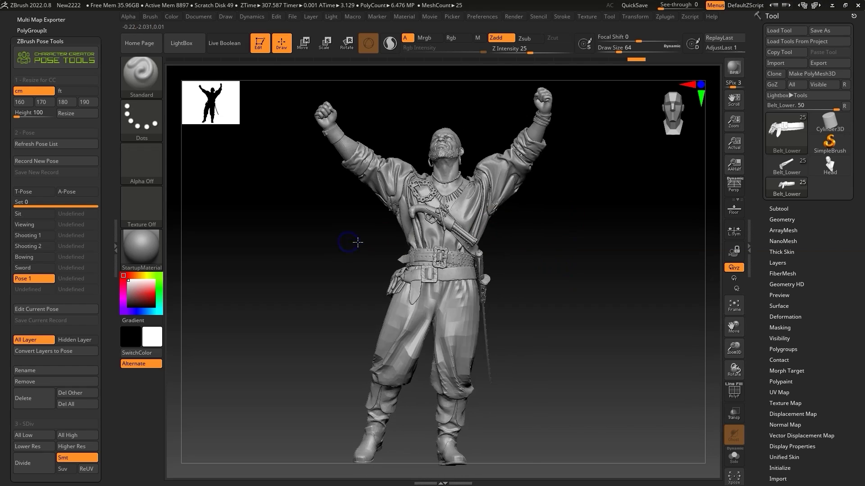
{"action": "mouse_move", "coordinate": [357, 241]}
{"action": "left_mouse_down"}
{"action": "mouse_move", "coordinate": [405, 241]}
{"action": "mouse_move", "coordinate": [347, 240]}
{"action": "left_mouse_up"}
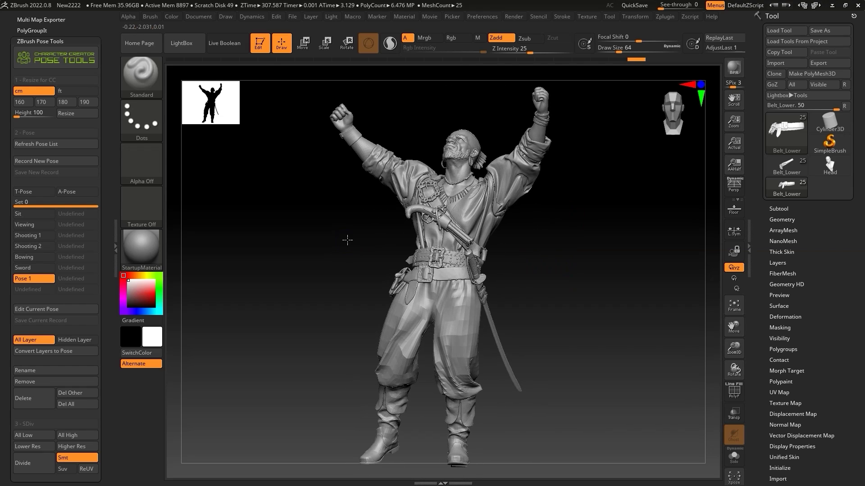